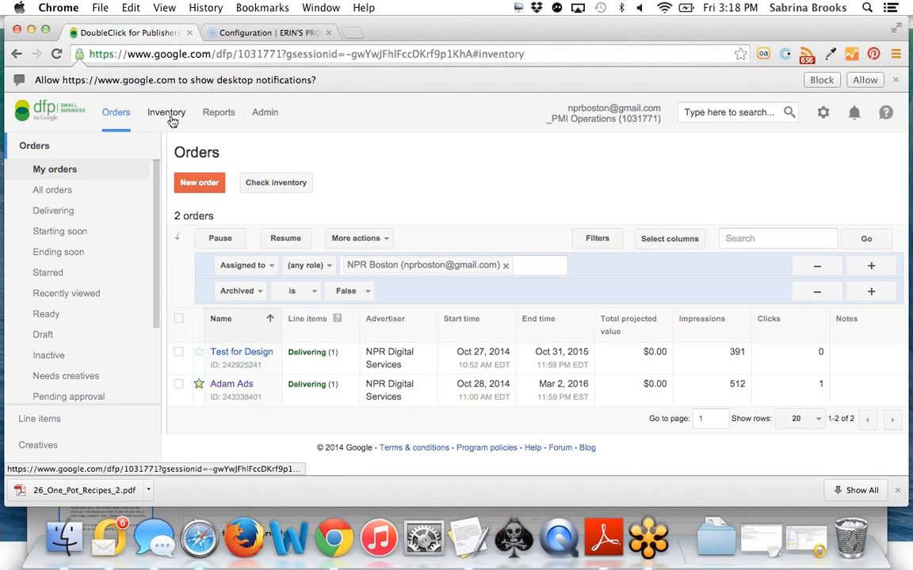
# Open the inventory's ad units list and examine the entries around the ERIN ad units.
pyautogui.click(167, 114)
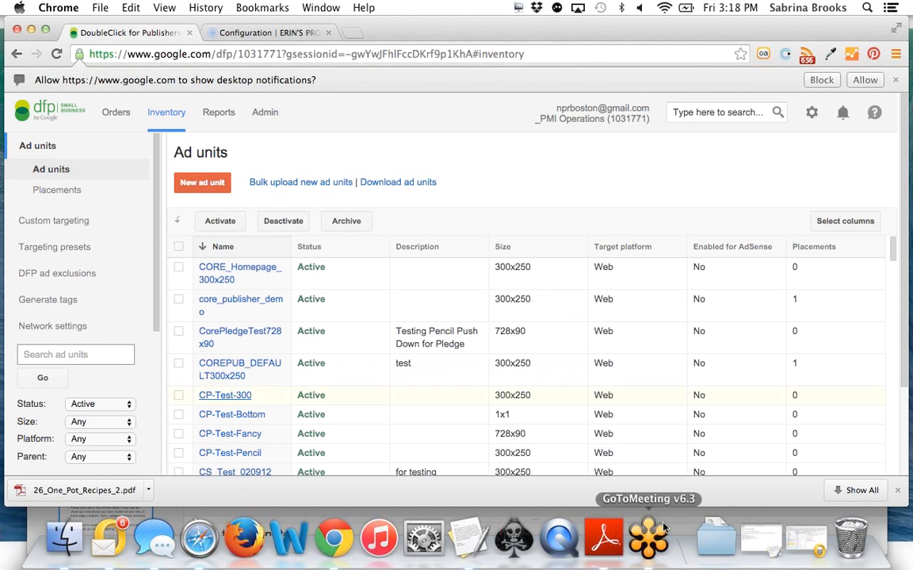
pyautogui.click(896, 492)
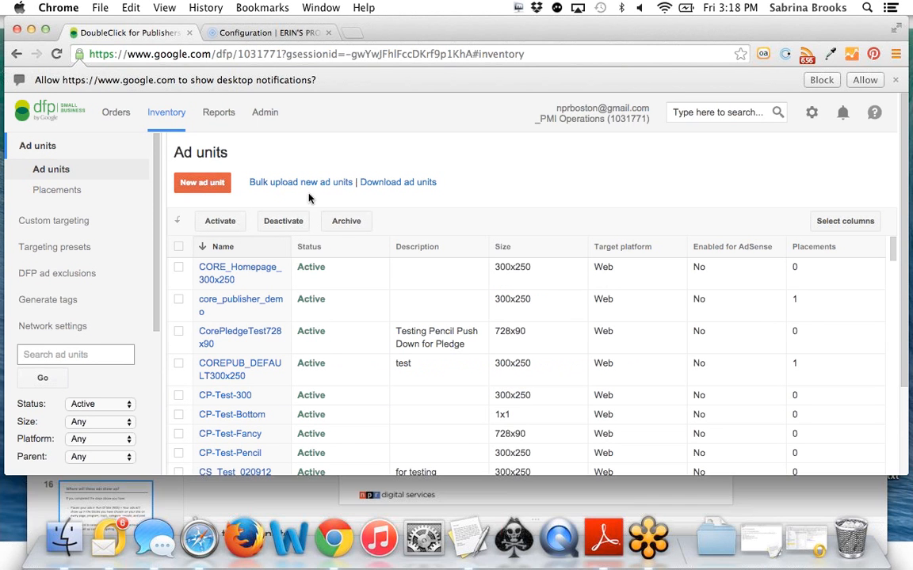
pyautogui.moveTo(246, 475); pyautogui.dragTo(246, 509)
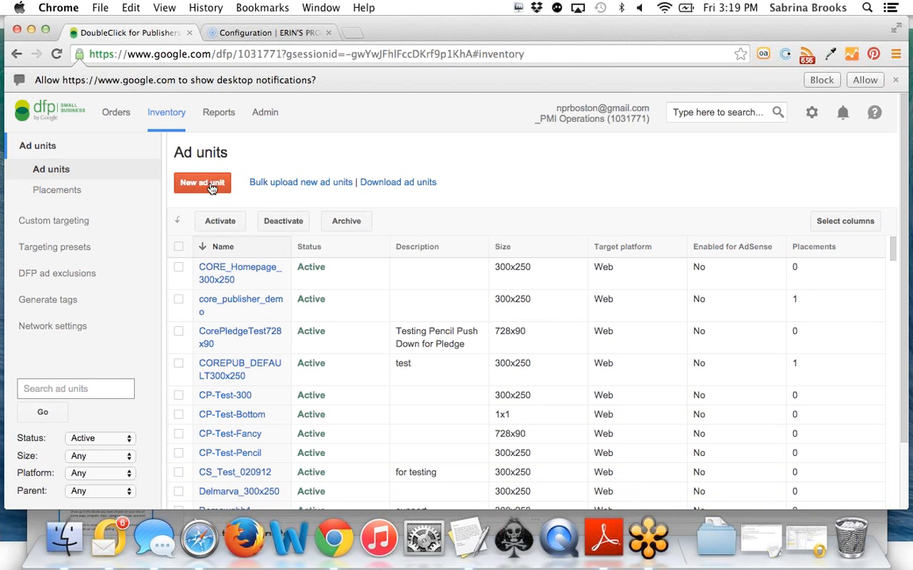
pyautogui.moveTo(892, 247); pyautogui.dragTo(893, 295)
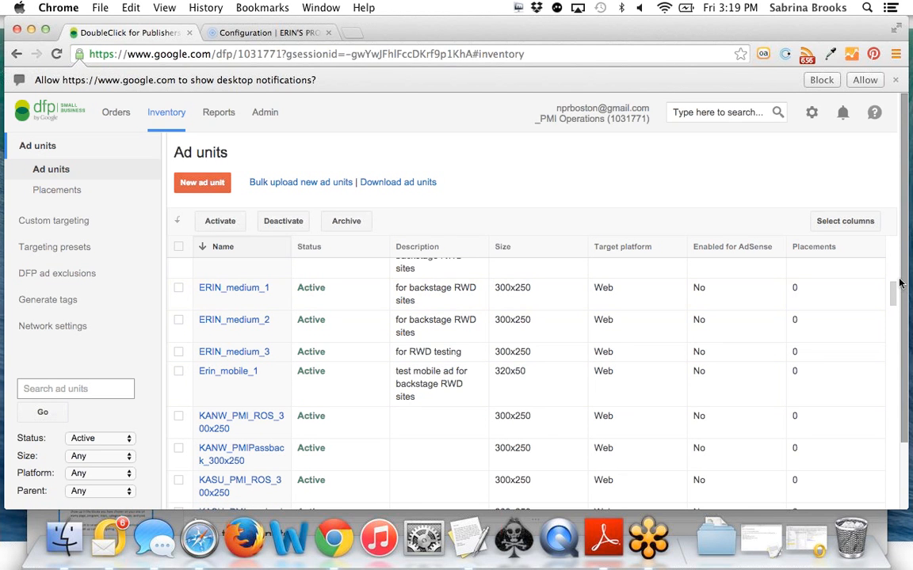
pyautogui.moveTo(894, 295); pyautogui.dragTo(894, 293)
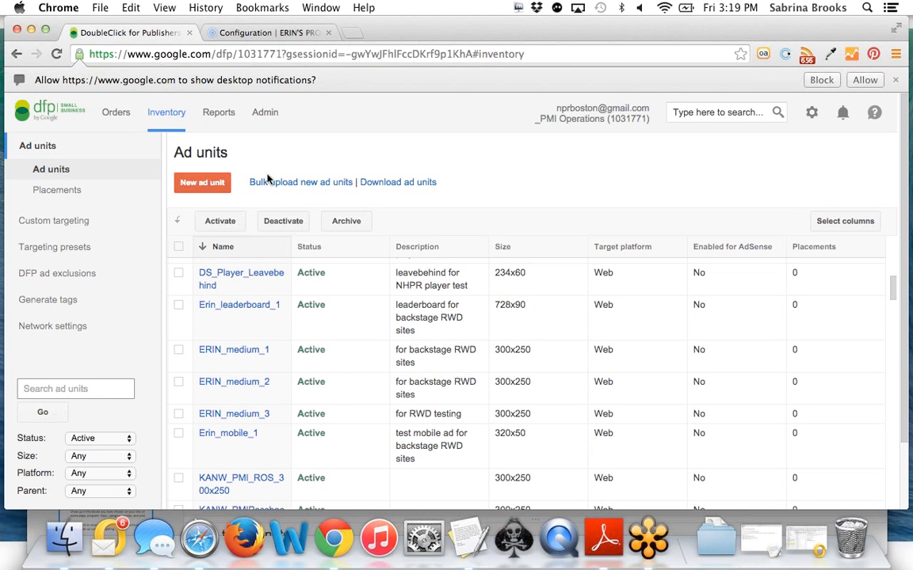
# Open the targeting settings of Adam Test Line Item in the Adam Ads order.
pyautogui.click(117, 113)
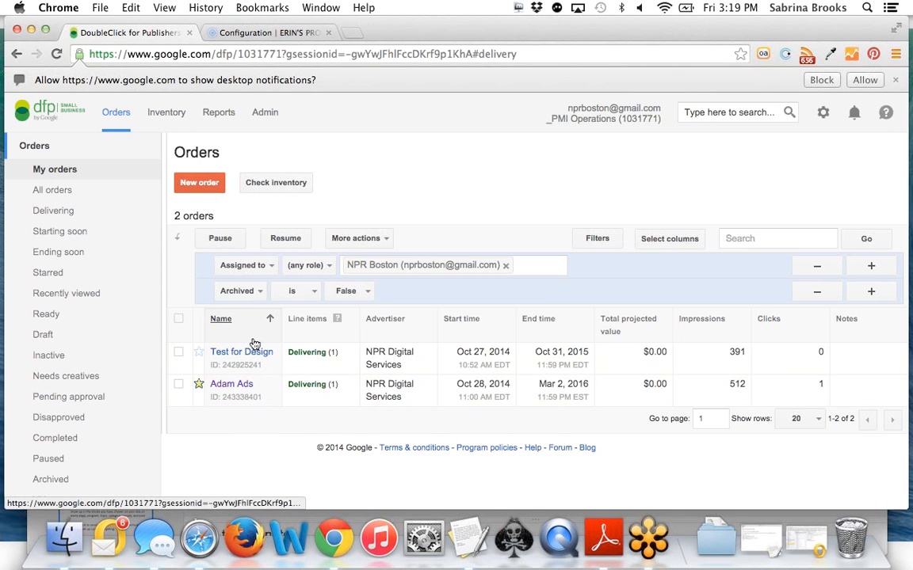
pyautogui.click(231, 388)
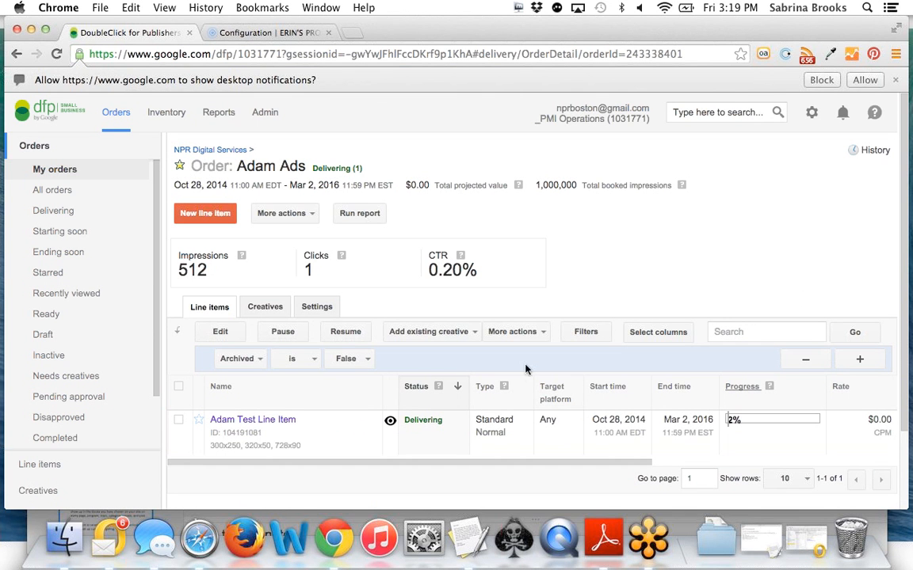
pyautogui.click(245, 423)
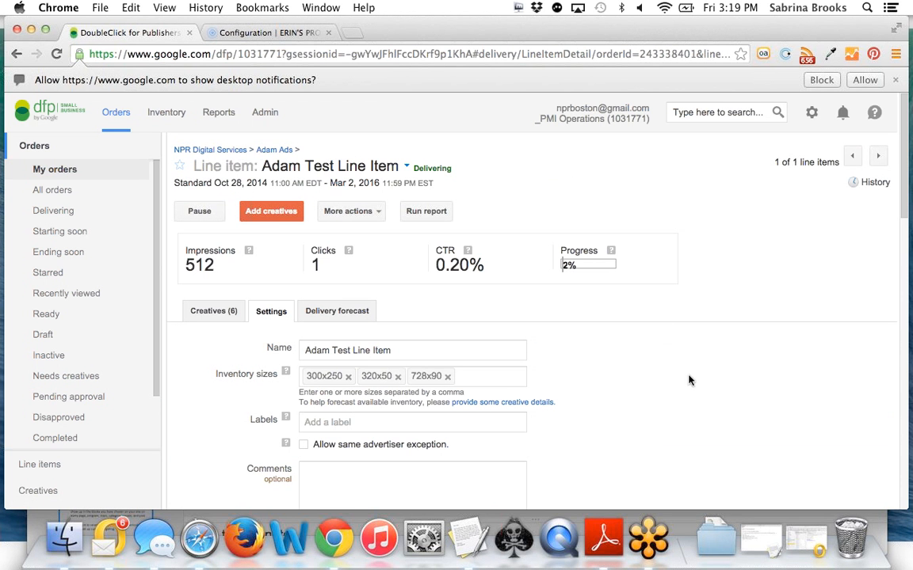
pyautogui.moveTo(903, 224); pyautogui.dragTo(907, 475)
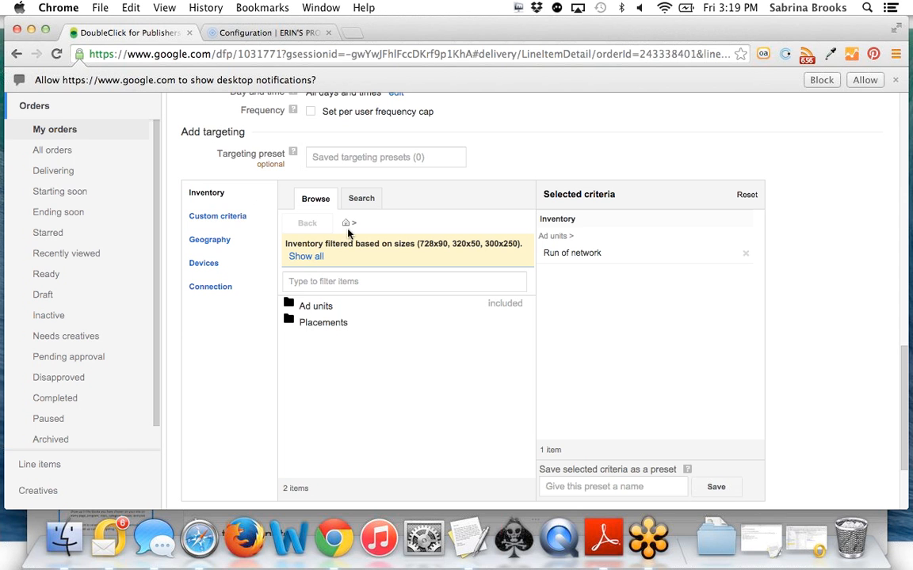
# Show all inventory without the size filter, browse its ad units and filter them by "erin".
pyautogui.click(309, 258)
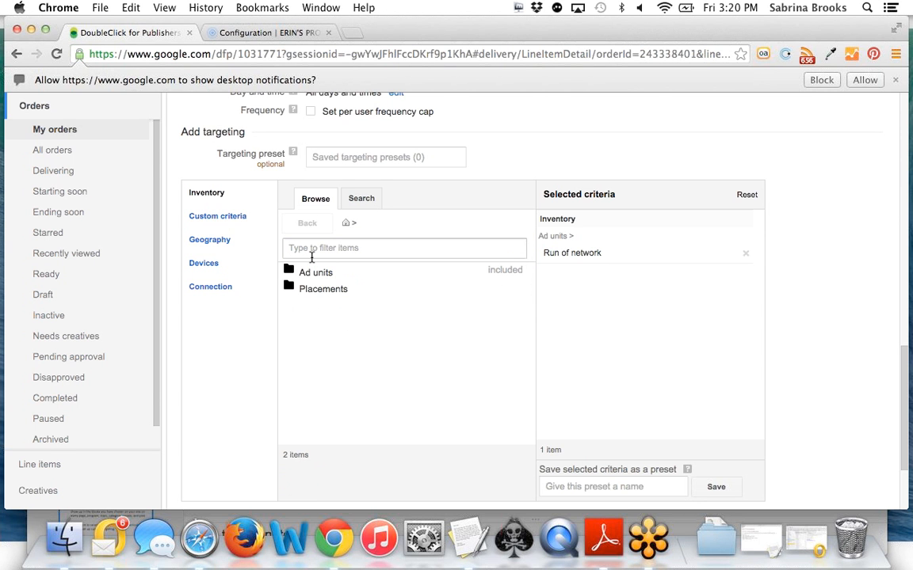
pyautogui.moveTo(322, 274)
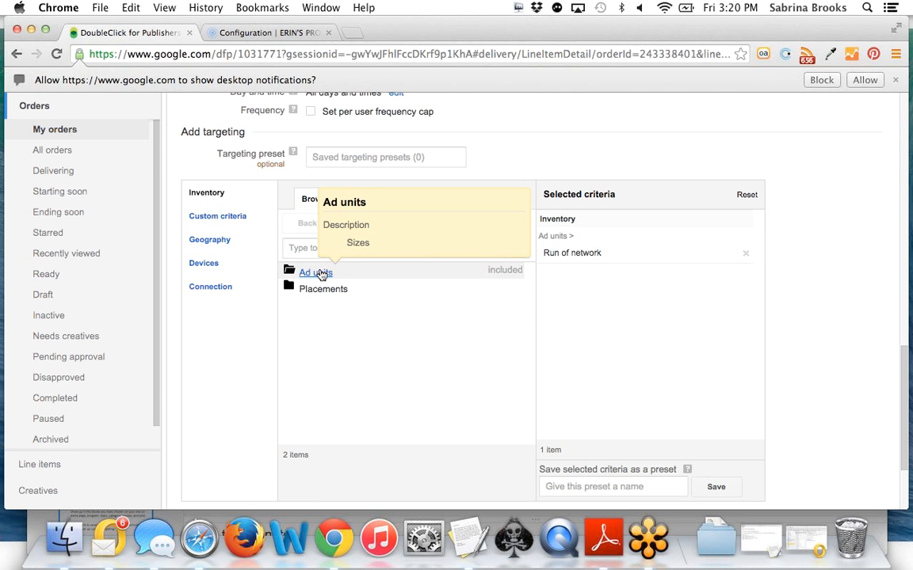
pyautogui.click(321, 274)
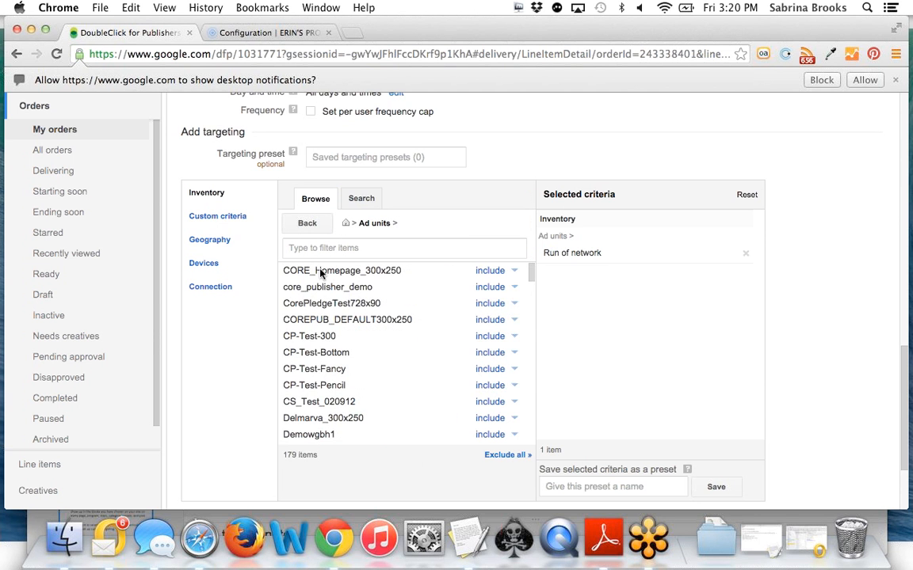
pyautogui.click(329, 247)
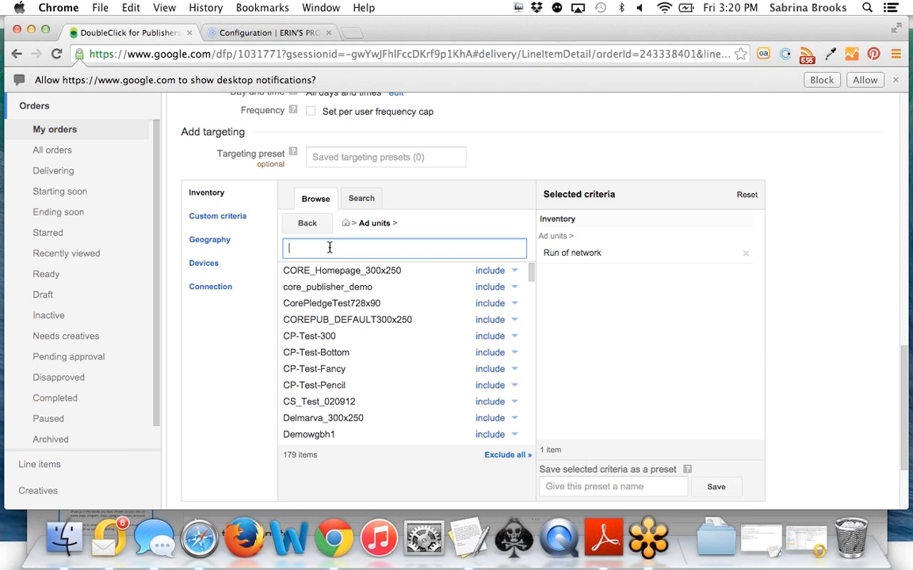
pyautogui.write('erin')
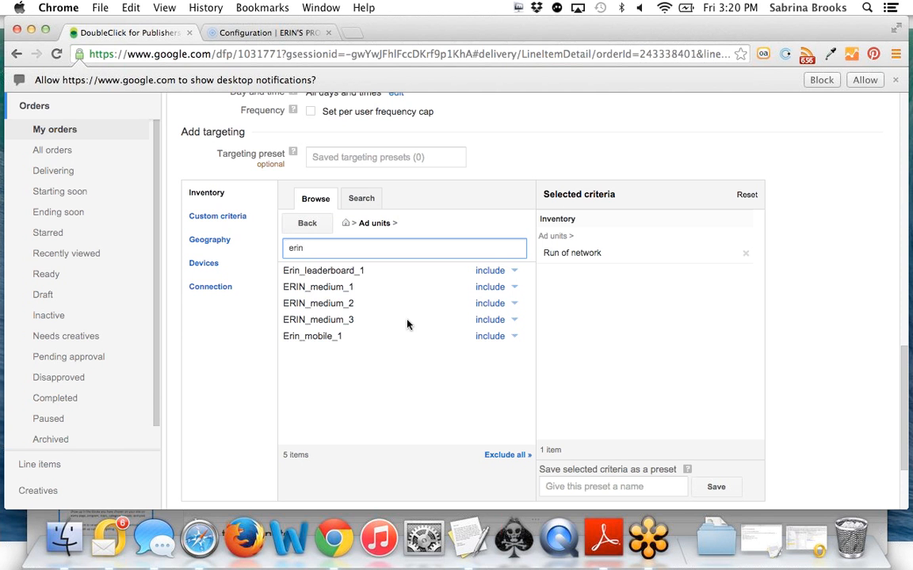
# Include the ad units ERIN_medium_1, ERIN_medium_2 and ERIN_medium_3 in the line item's targeting.
pyautogui.click(496, 291)
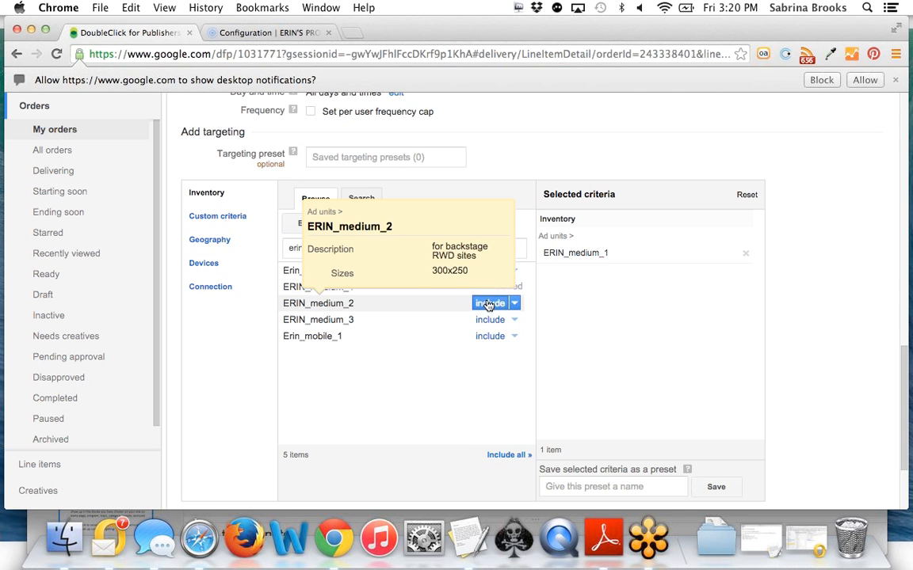
pyautogui.click(491, 303)
pyautogui.click(487, 320)
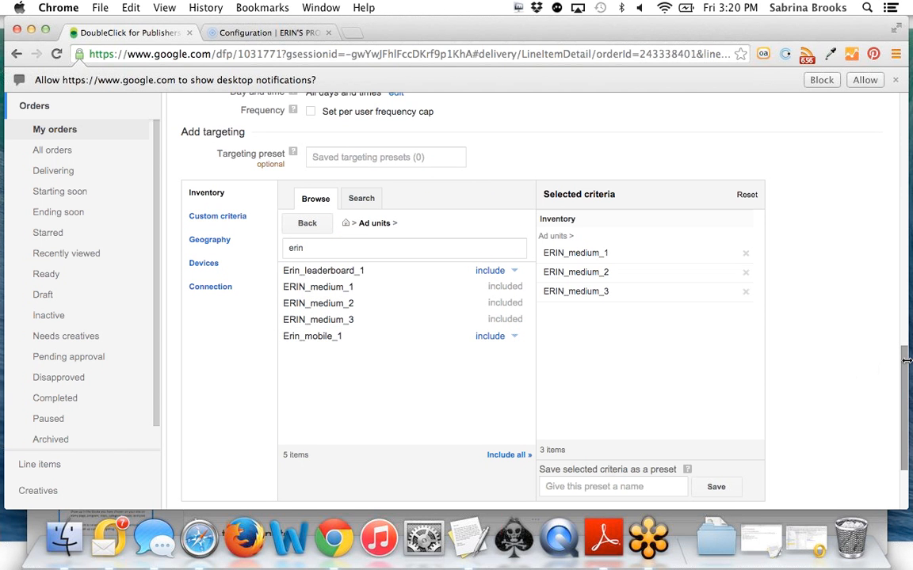
# Save the line item with overbooking accepted and review its selected targeting criteria.
pyautogui.moveTo(907, 362); pyautogui.dragTo(907, 365)
pyautogui.scroll(-3, 816, 334)
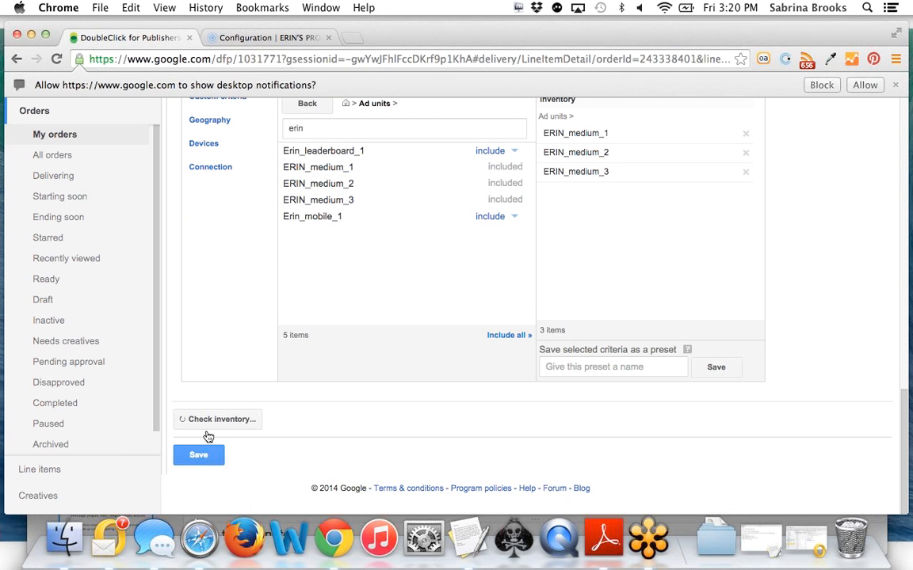
pyautogui.click(200, 458)
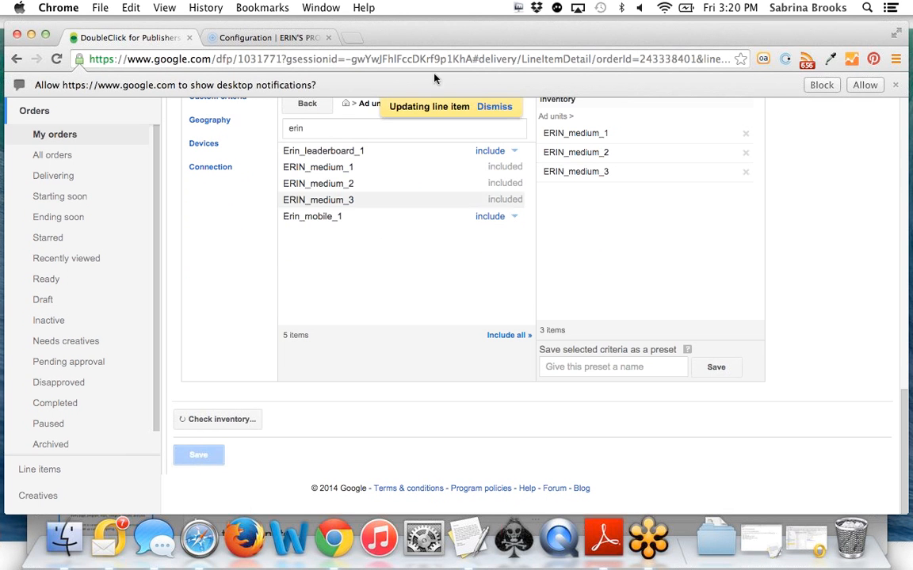
pyautogui.moveTo(459, 35); pyautogui.dragTo(460, 31)
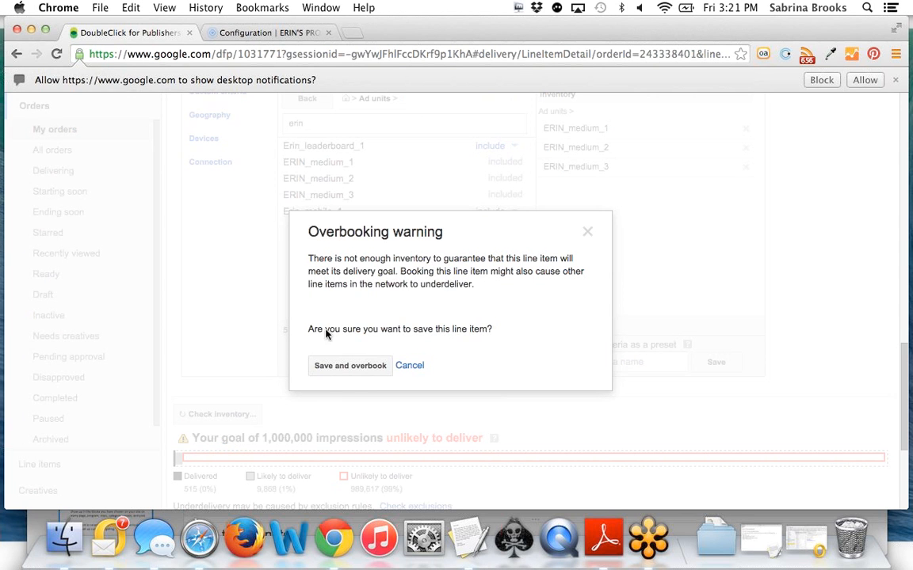
pyautogui.click(344, 366)
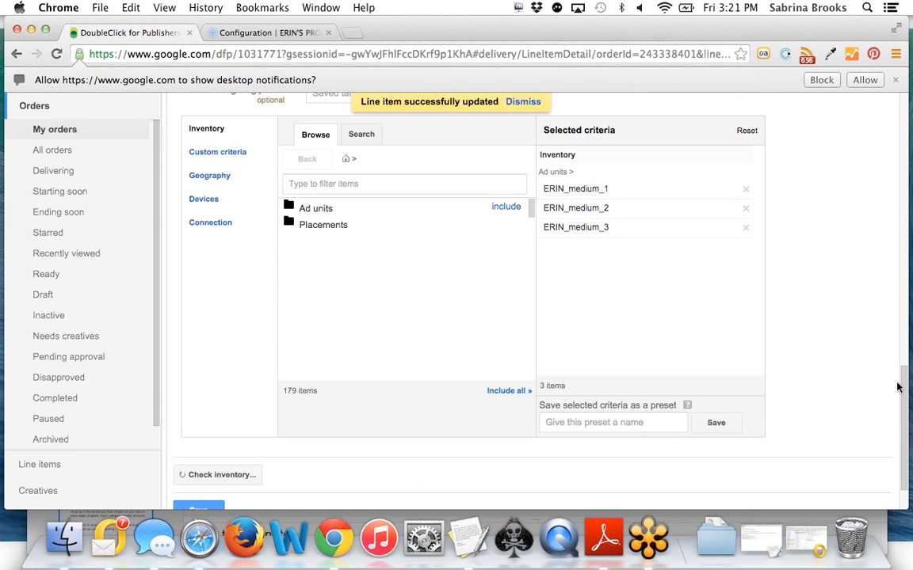
pyautogui.moveTo(906, 377); pyautogui.dragTo(907, 287)
pyautogui.scroll(-10, 906, 287)
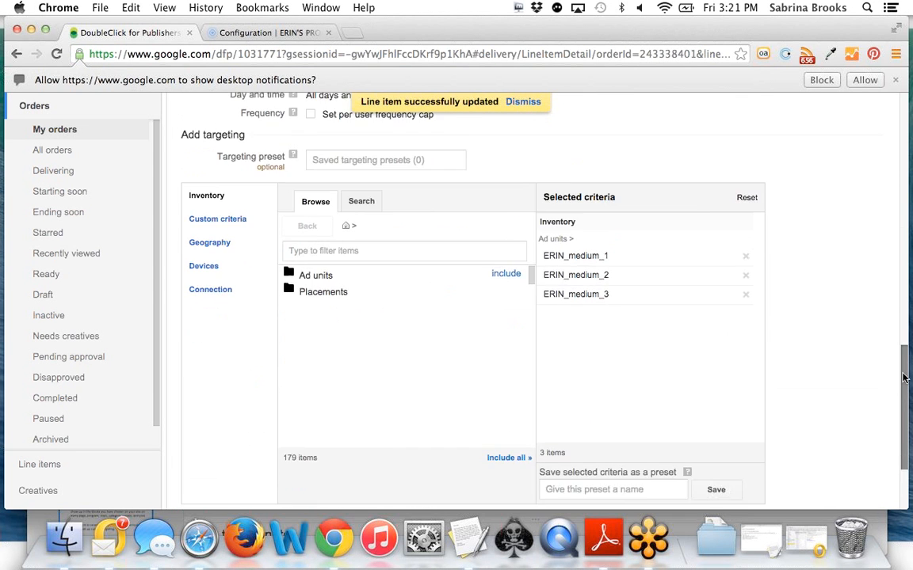
pyautogui.moveTo(578, 149)
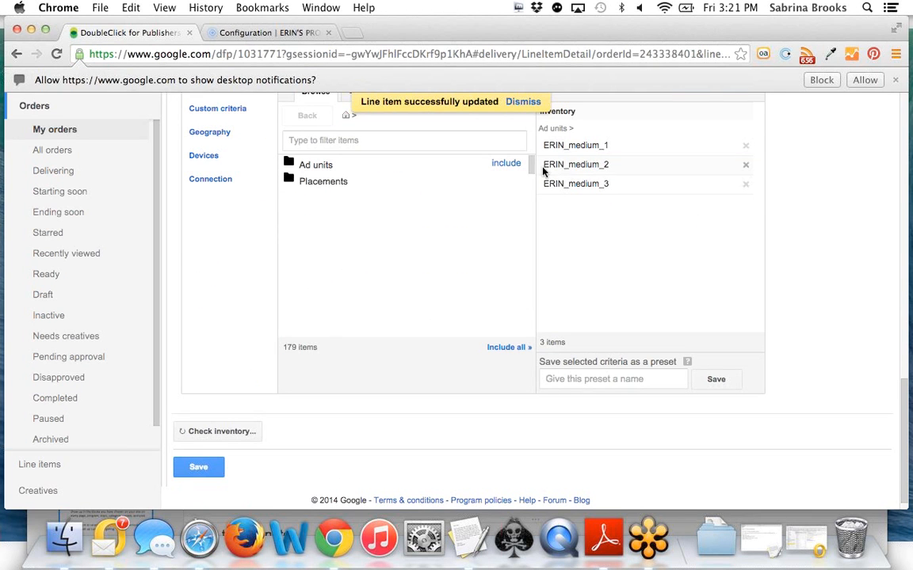
# Switch to the station website, open its homepage and examine where the ad blocks appear along the page.
pyautogui.click(258, 36)
pyautogui.click(23, 80)
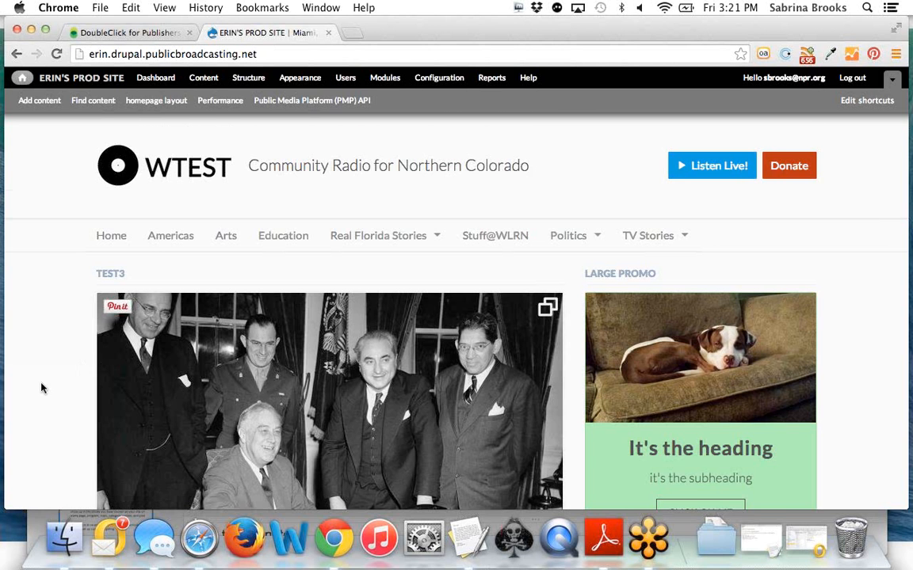
pyautogui.scroll(-2, 42, 389)
pyautogui.scroll(-6, 42, 388)
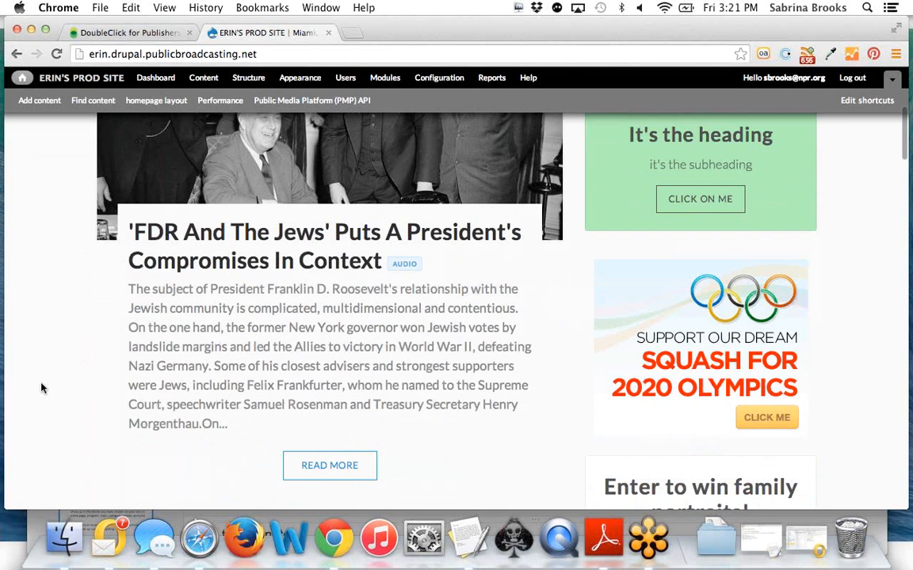
pyautogui.scroll(-5, 42, 389)
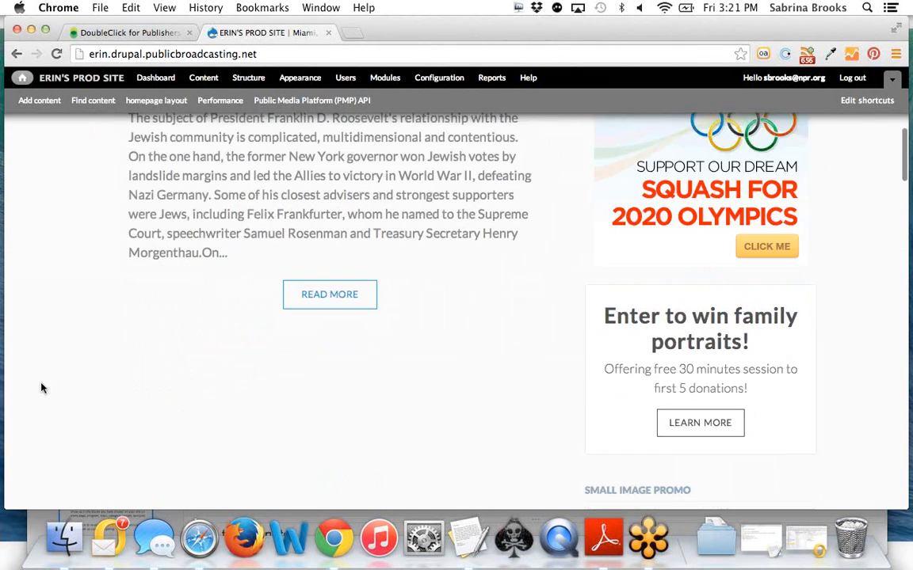
pyautogui.scroll(-4, 42, 388)
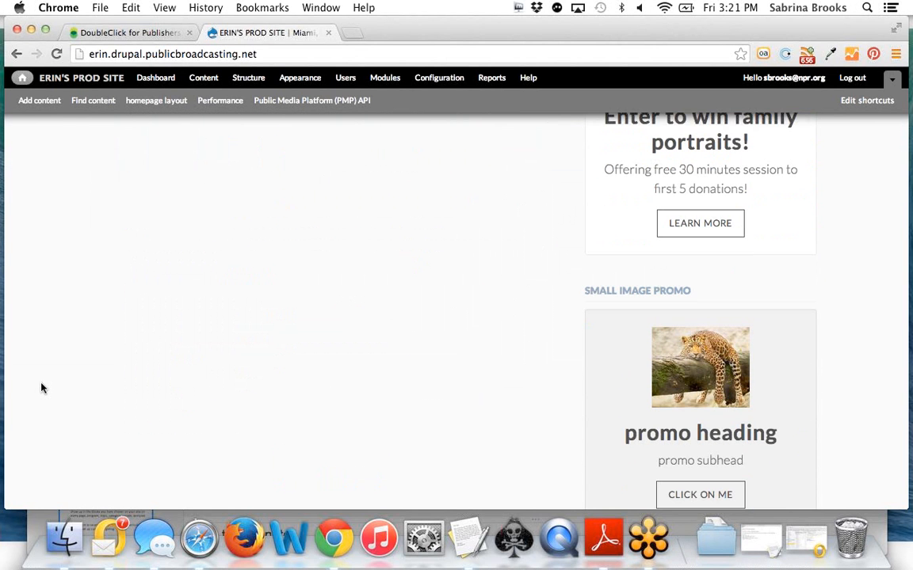
pyautogui.scroll(-6, 42, 388)
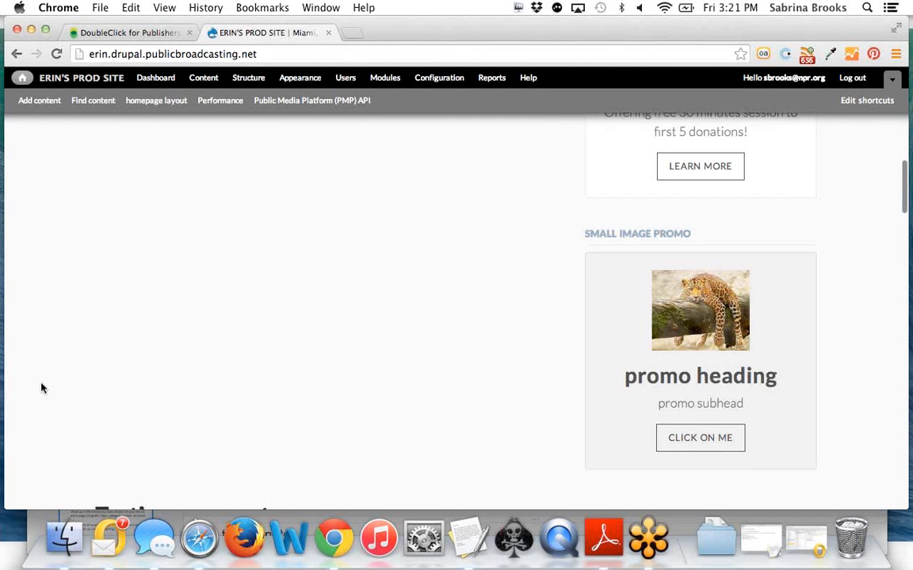
pyautogui.scroll(-14, 42, 388)
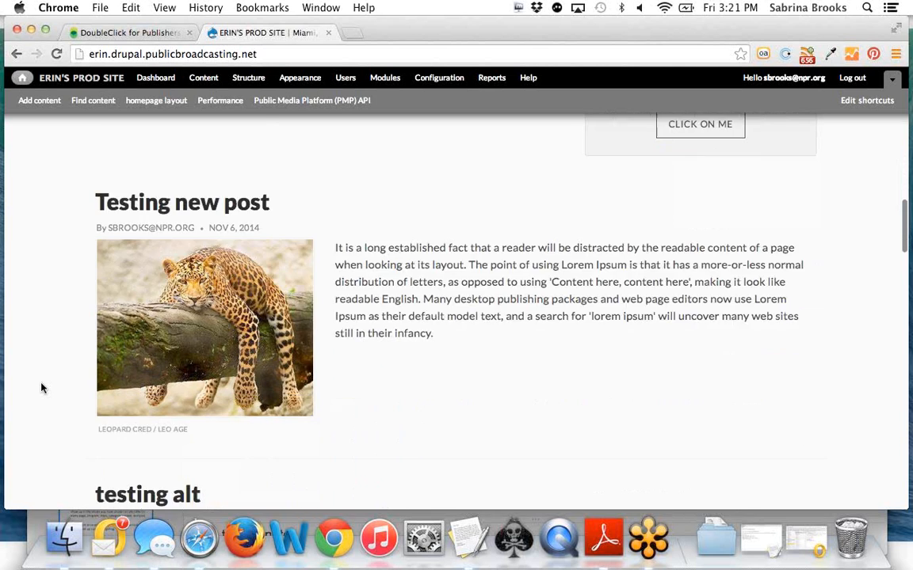
pyautogui.scroll(-16, 42, 388)
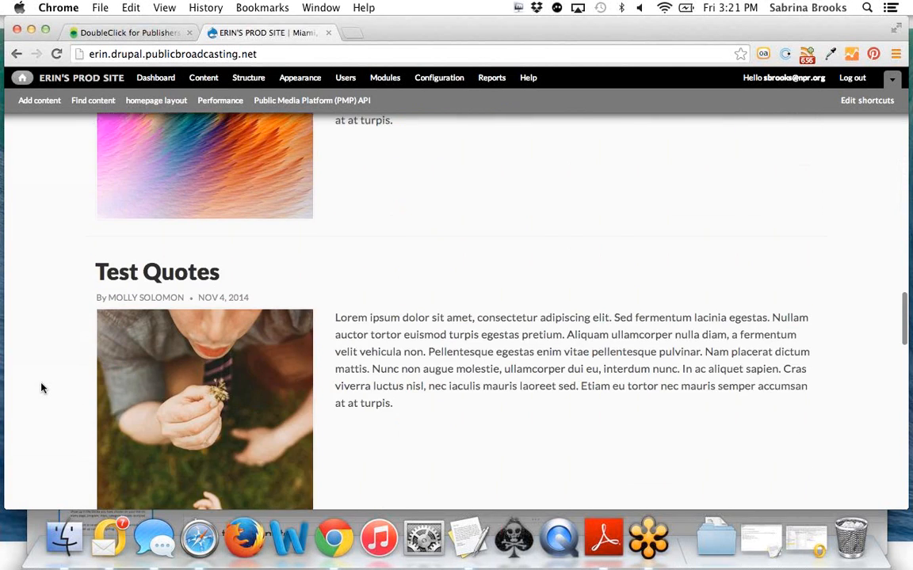
pyautogui.scroll(-7, 42, 388)
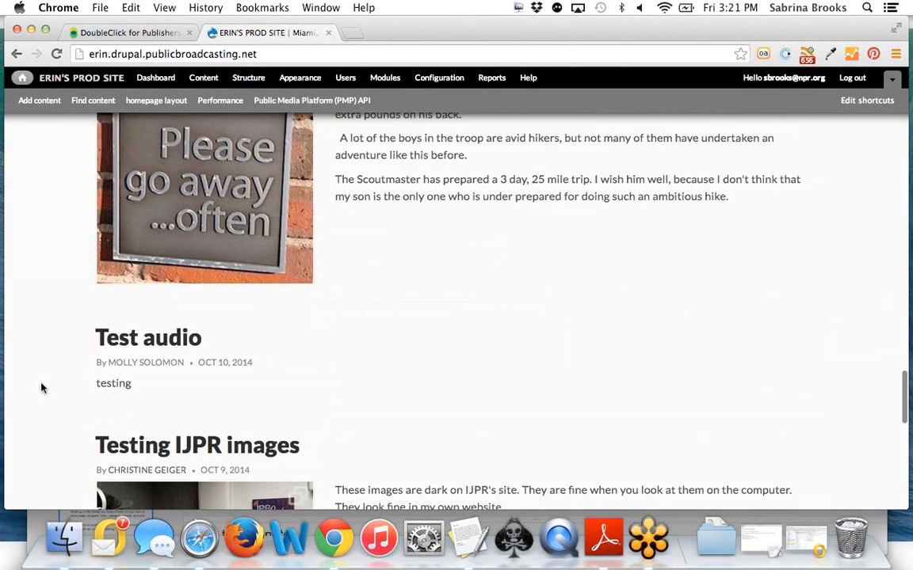
pyautogui.moveTo(903, 409); pyautogui.dragTo(897, 480)
pyautogui.moveTo(896, 416); pyautogui.dragTo(896, 157)
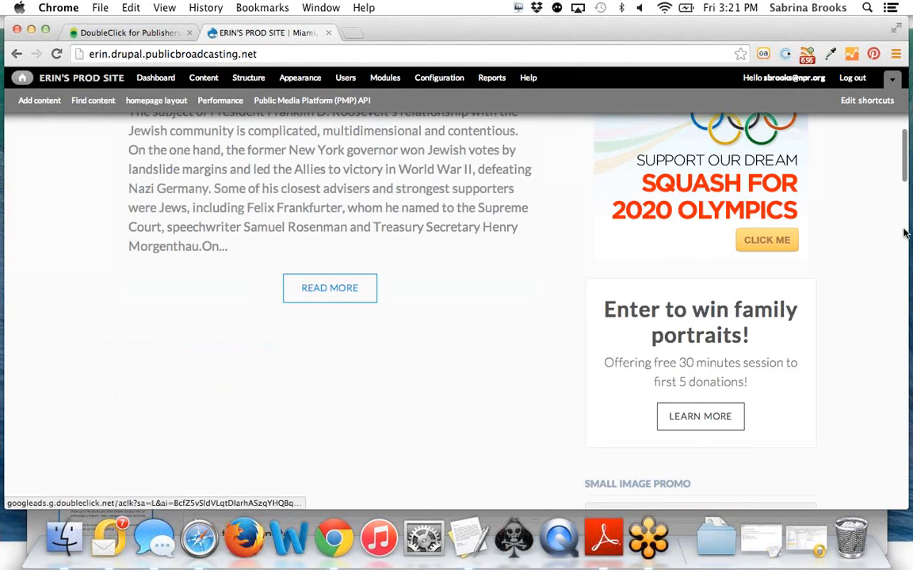
pyautogui.scroll(3, 860, 190)
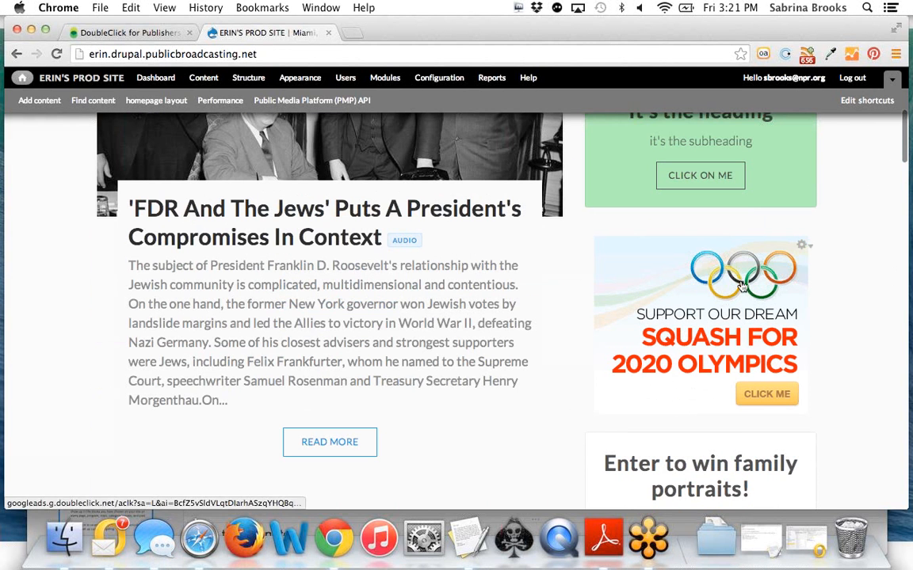
pyautogui.scroll(3, 901, 141)
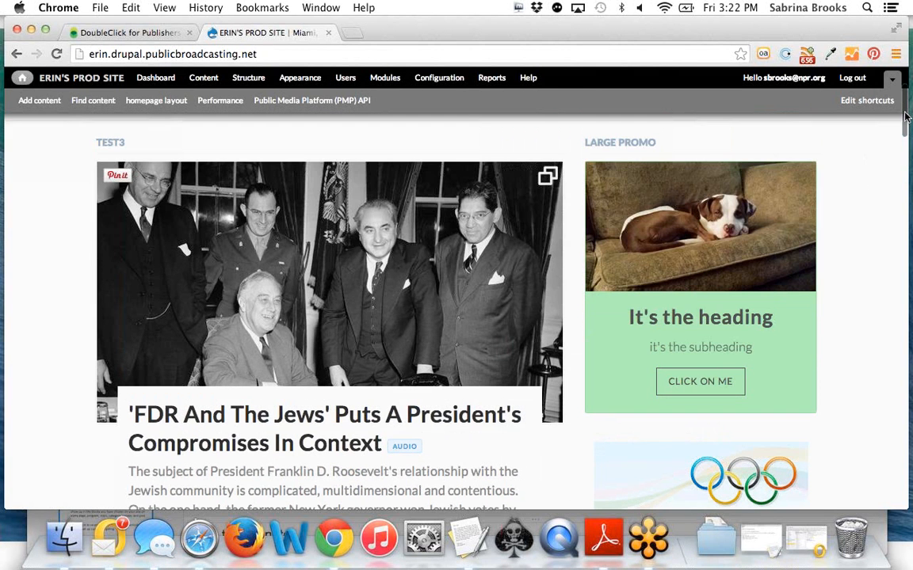
# Return to the DoubleClick line item and switch to the underwriting presentation in Safari.
pyautogui.click(178, 33)
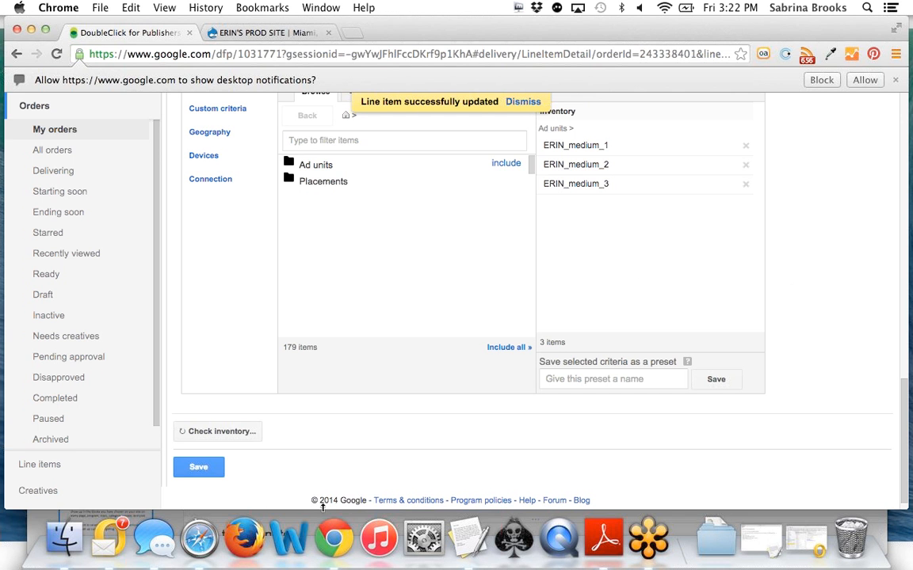
pyautogui.click(184, 546)
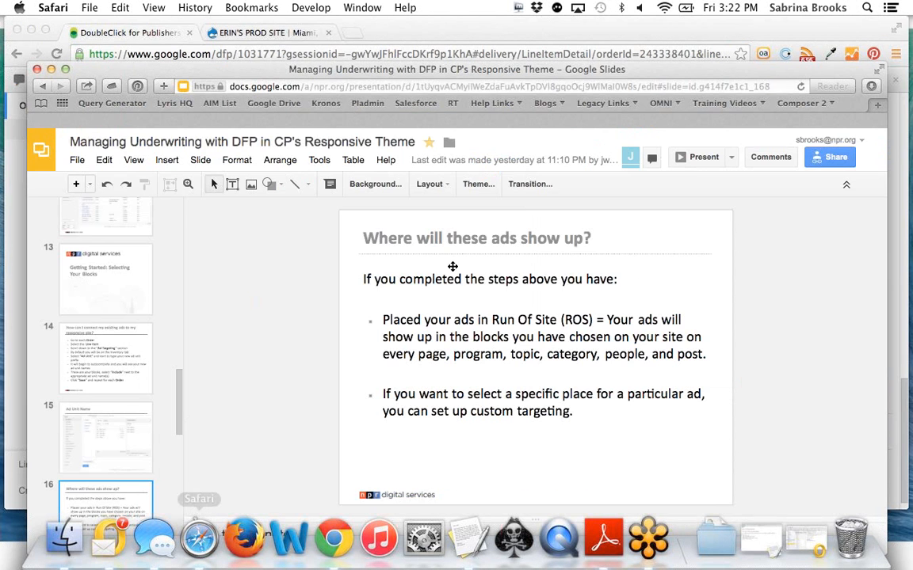
# Present the slides from "Where will these ads show up?" and advance to "How do I add custom targeting to DFP?".
pyautogui.click(692, 158)
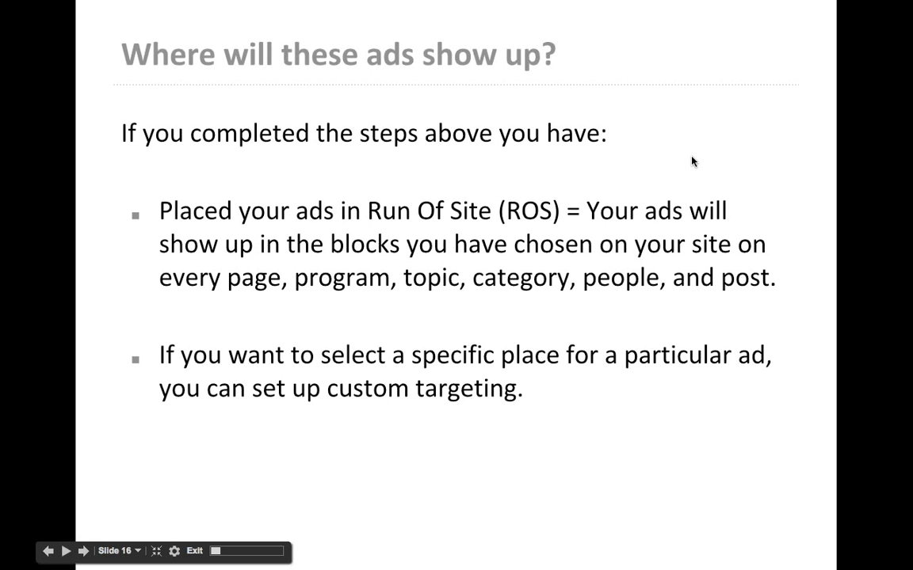
pyautogui.press('Right')
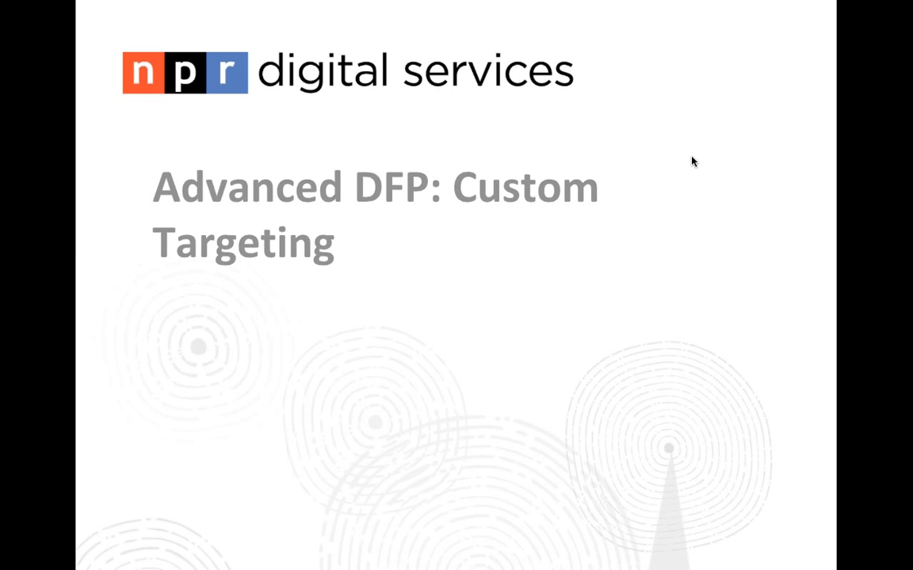
pyautogui.press('Right')
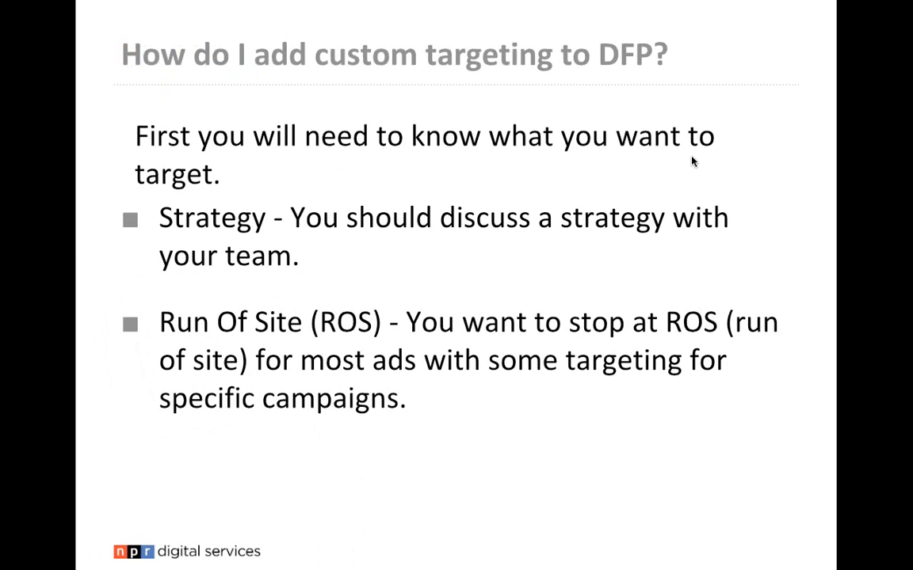
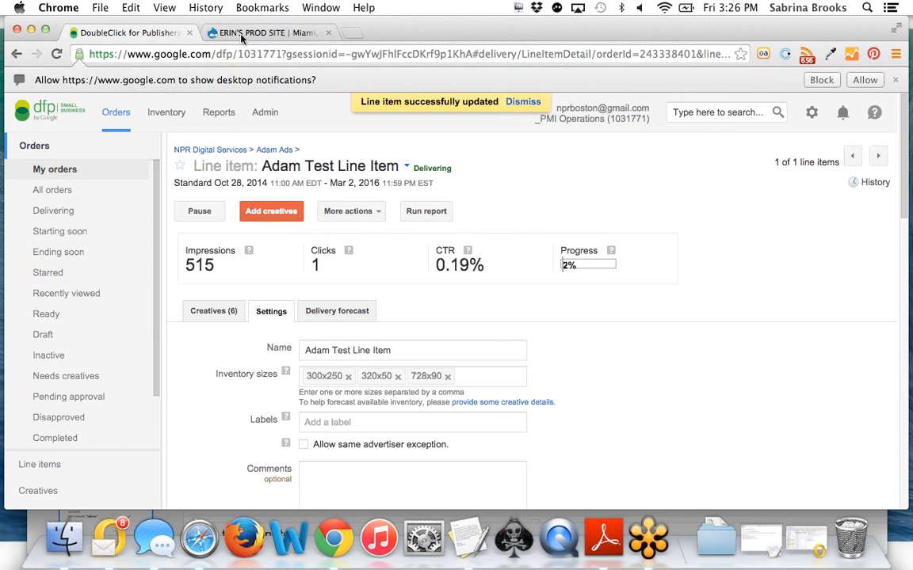
# Open the DoubleClick inventory, and switch to the header and menu area of the station website's homepage.
pyautogui.click(159, 117)
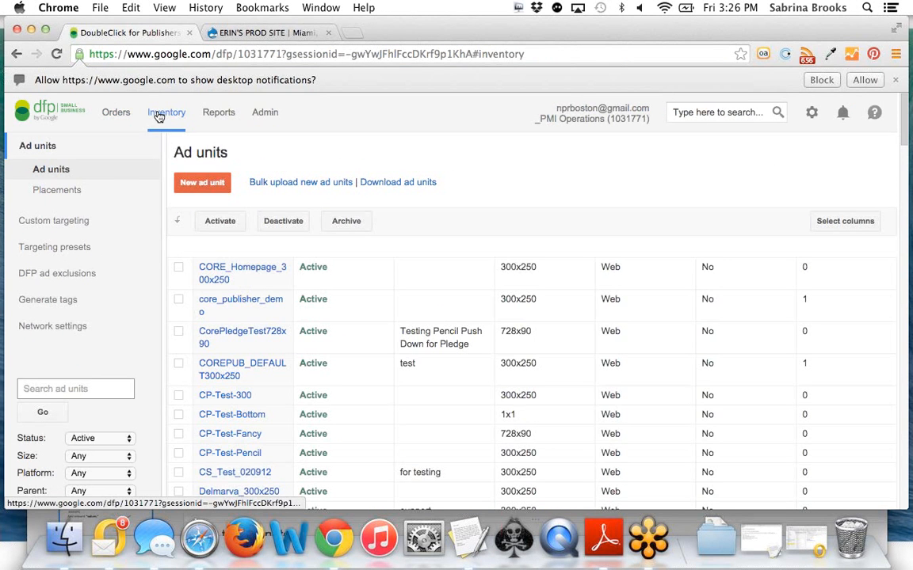
pyautogui.click(264, 33)
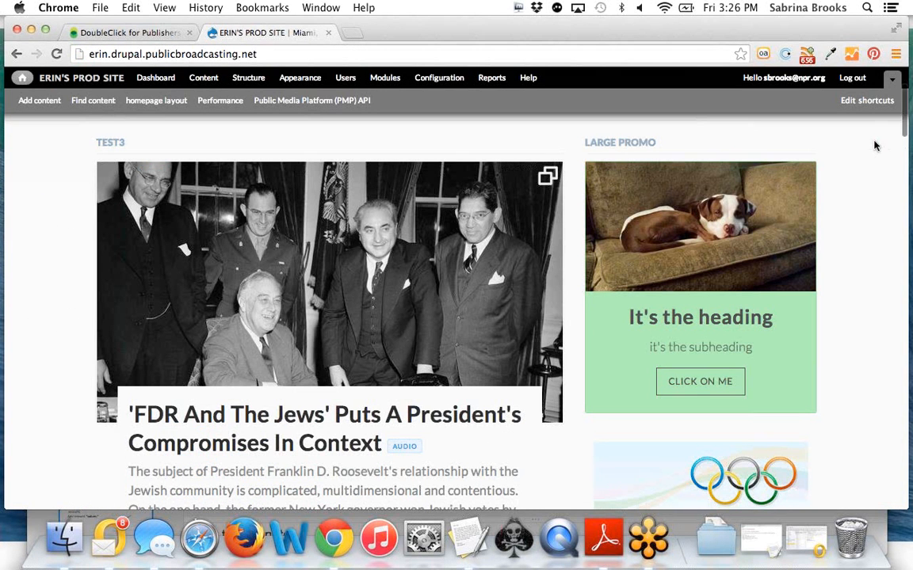
pyautogui.scroll(3, 875, 146)
pyautogui.scroll(2, 875, 146)
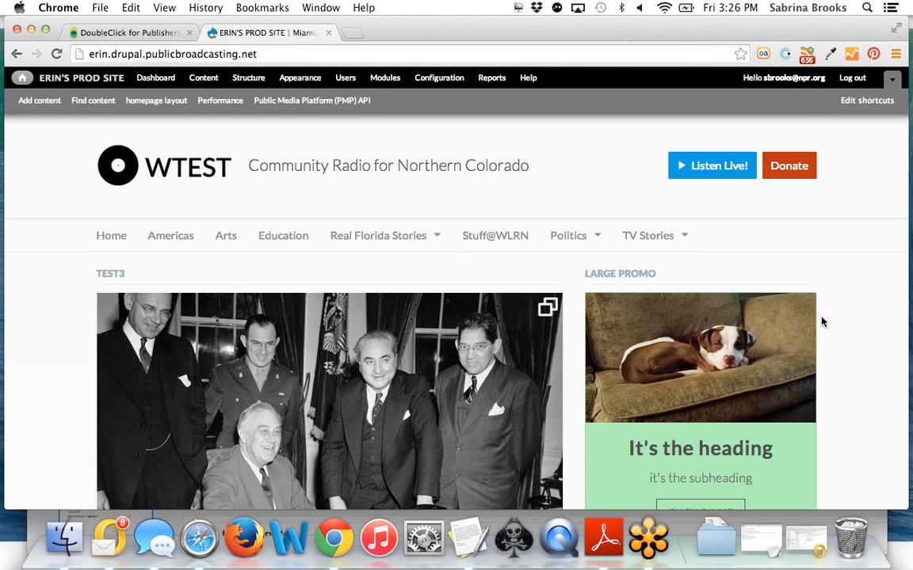
# View the homepage's page source and search it for "targeting".
pyautogui.rightClick(840, 330)
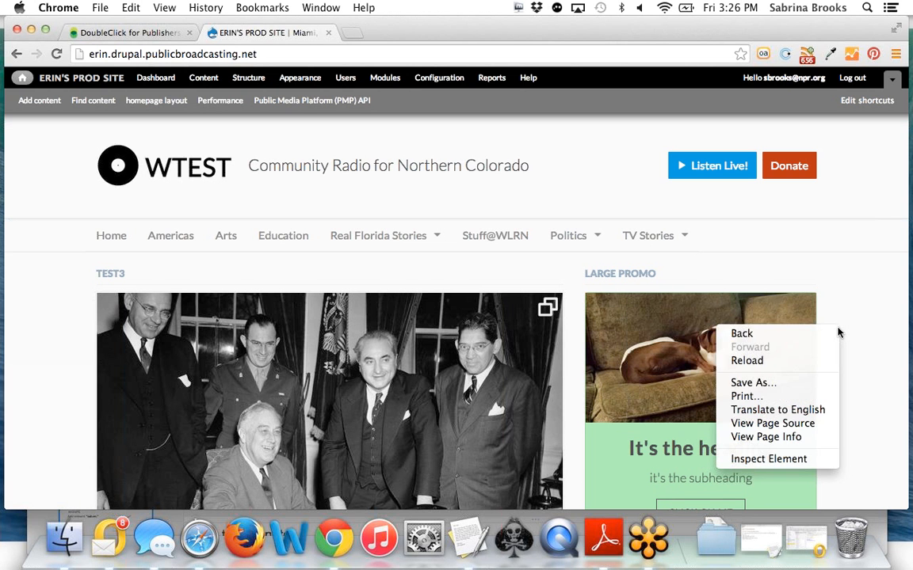
pyautogui.click(781, 424)
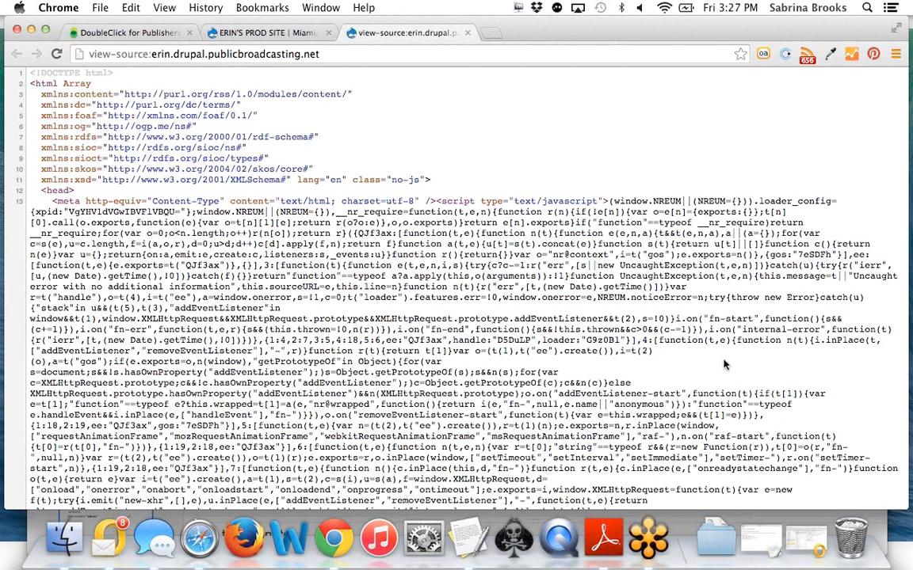
pyautogui.press('super+f')
pyautogui.write('targeting')
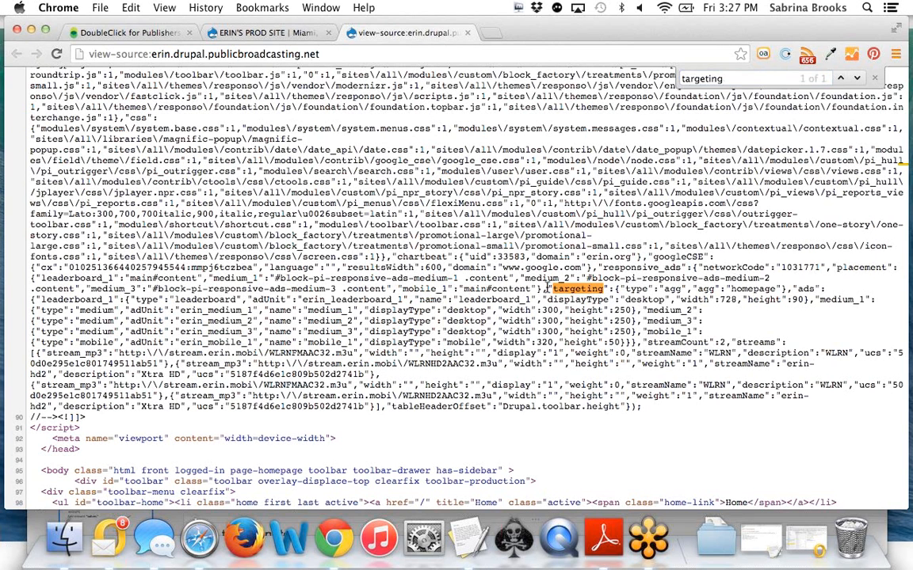
# Highlight the targeting entry in the homepage source and examine its type and agg key-value pairs.
pyautogui.moveTo(548, 289); pyautogui.dragTo(785, 290)
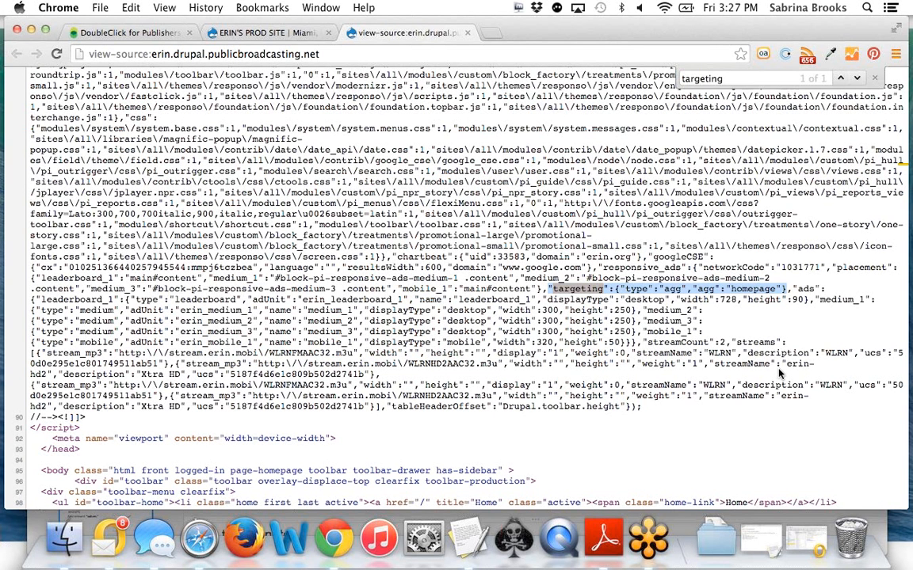
pyautogui.click(733, 289)
pyautogui.doubleClick(733, 289)
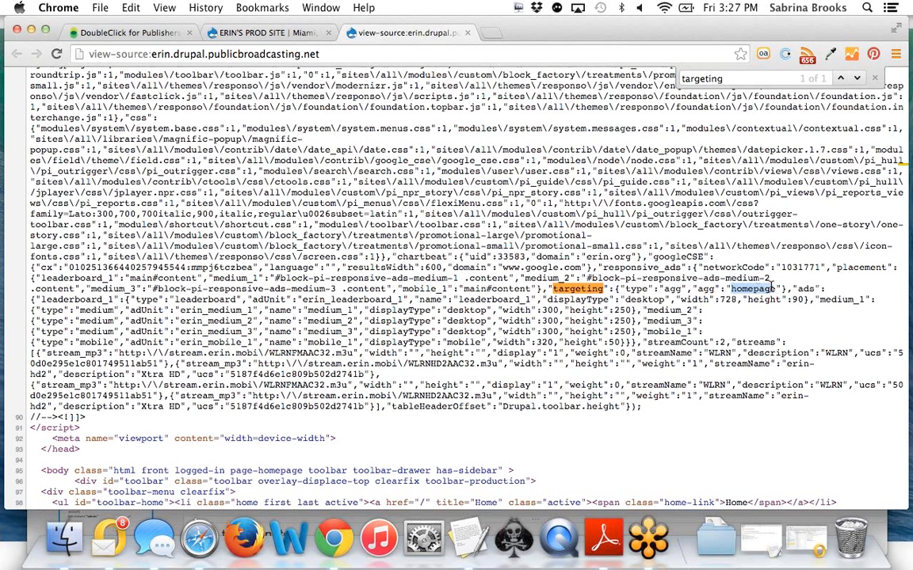
pyautogui.doubleClick(673, 289)
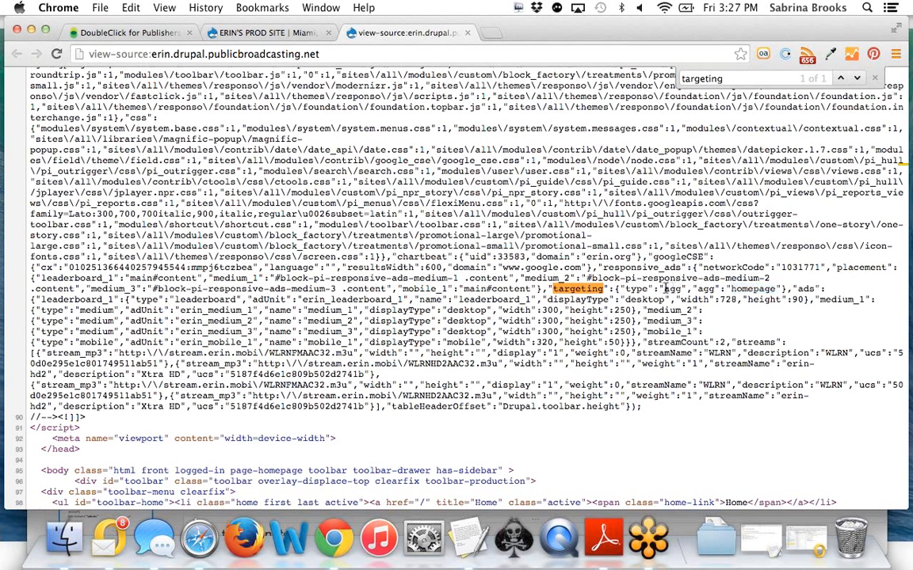
pyautogui.doubleClick(737, 289)
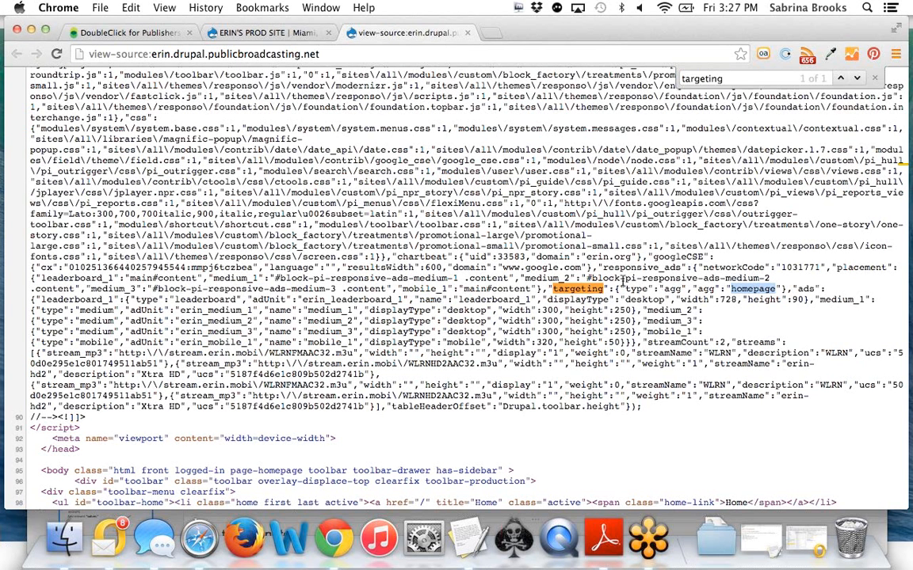
pyautogui.moveTo(620, 289); pyautogui.dragTo(783, 289)
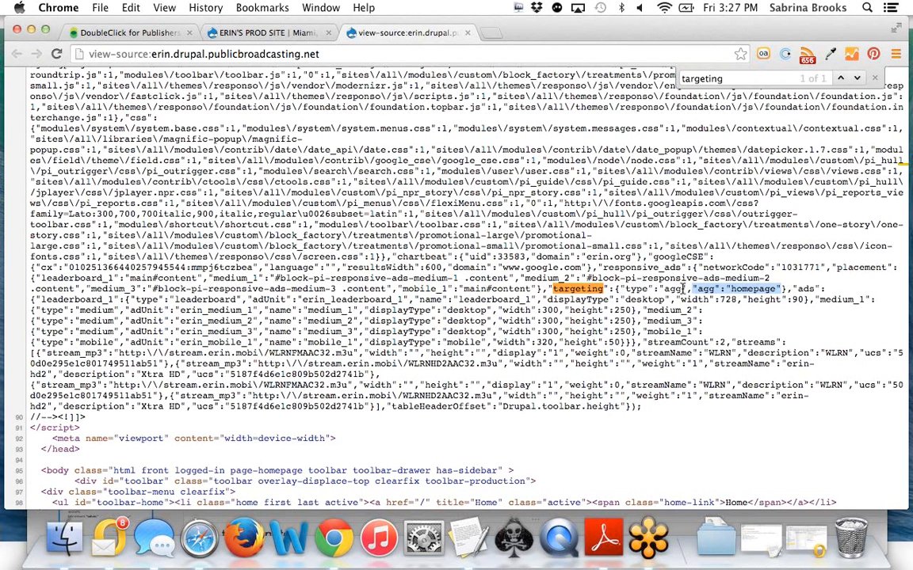
pyautogui.click(743, 289)
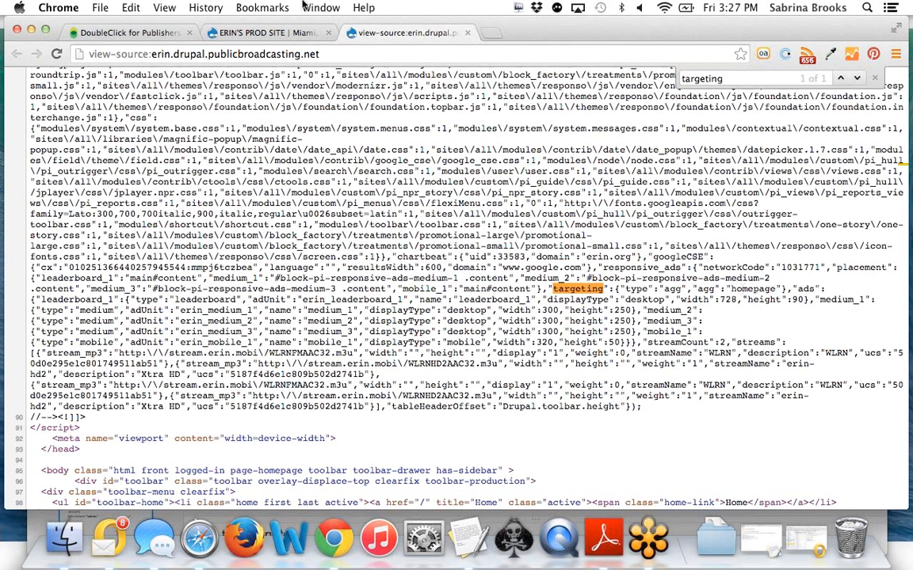
# Return to the DoubleClick inventory, open the custom targeting key agg and highlight its name.
pyautogui.click(133, 32)
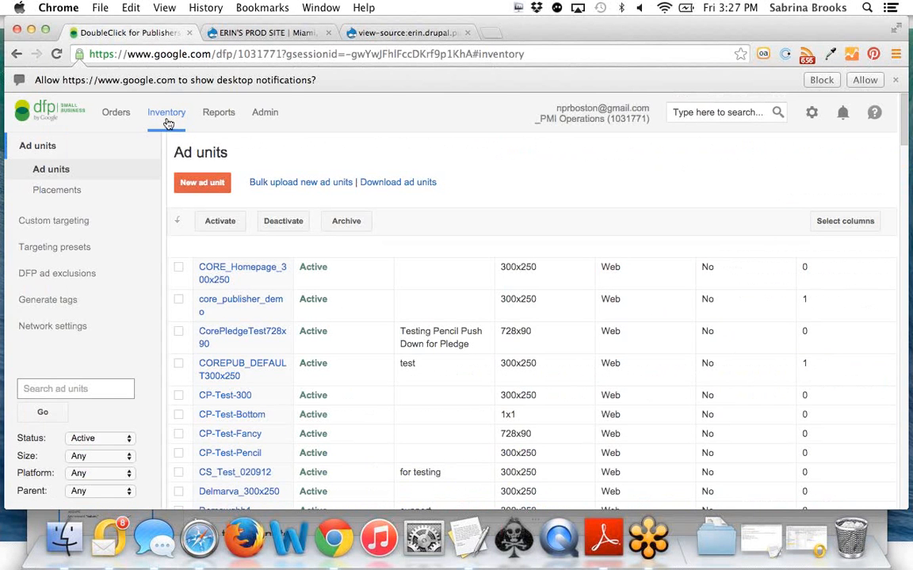
pyautogui.click(59, 225)
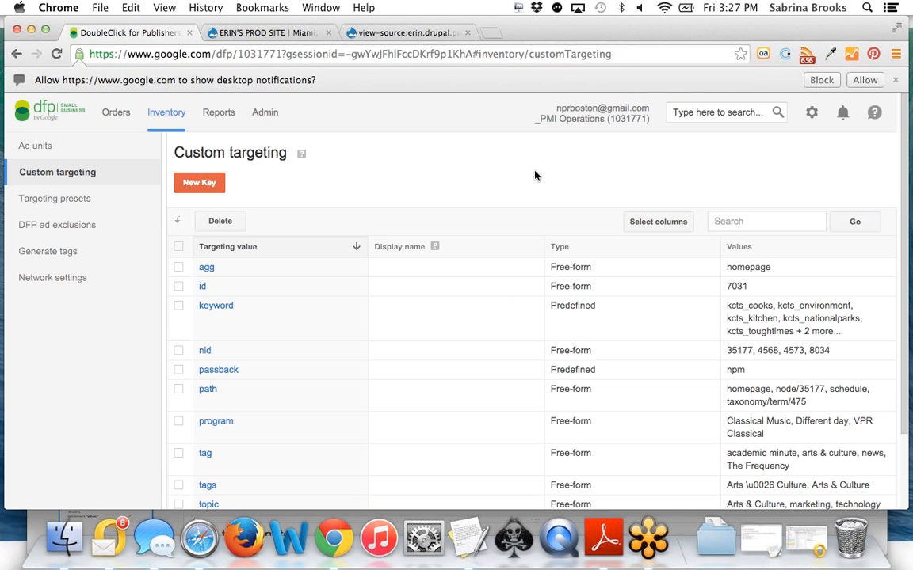
pyautogui.click(204, 269)
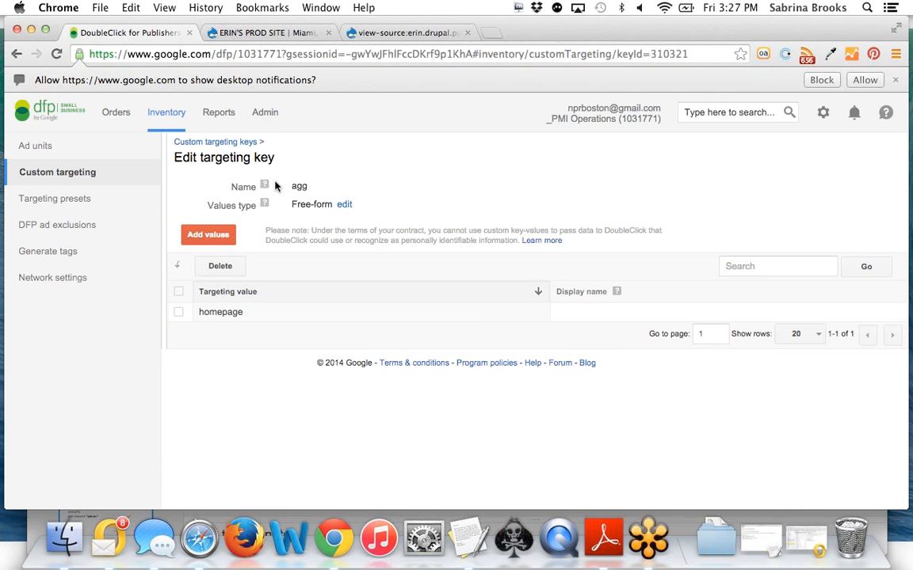
pyautogui.moveTo(287, 187); pyautogui.dragTo(312, 188)
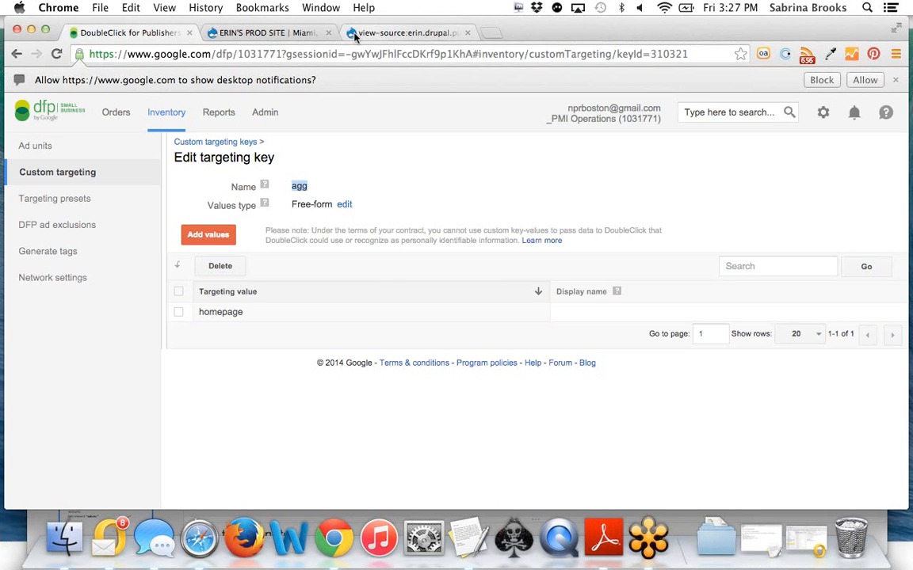
# Switch to the station website and try to open its Arts and Education pages.
pyautogui.click(304, 35)
pyautogui.click(227, 240)
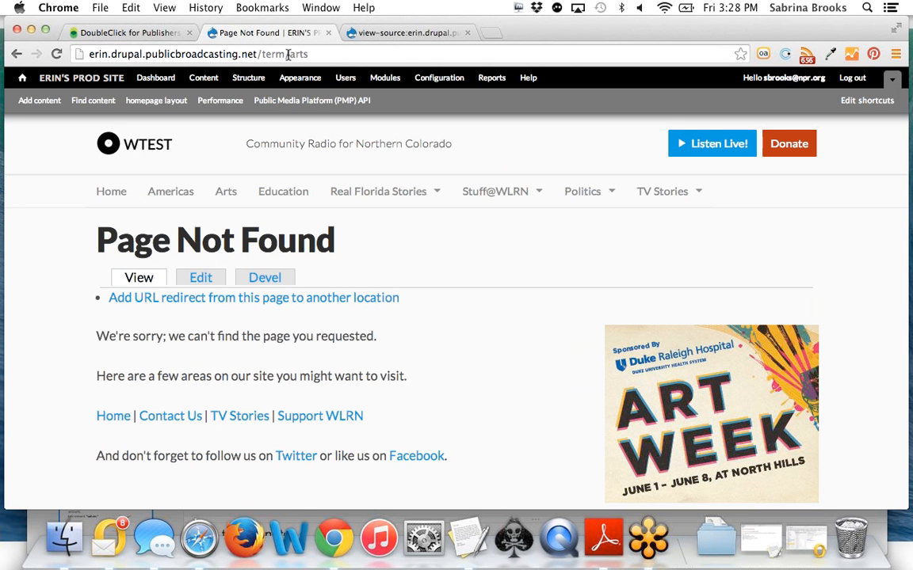
pyautogui.click(282, 192)
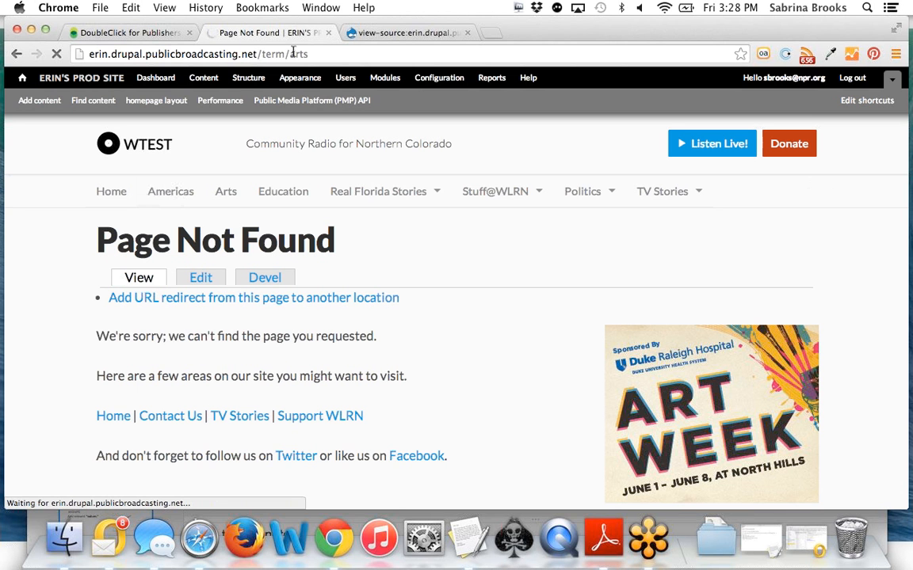
# Go to the site's Programs A-Z listing through its web address and open the A Word On Food program page.
pyautogui.moveTo(261, 53); pyautogui.dragTo(387, 53)
pyautogui.write('program')
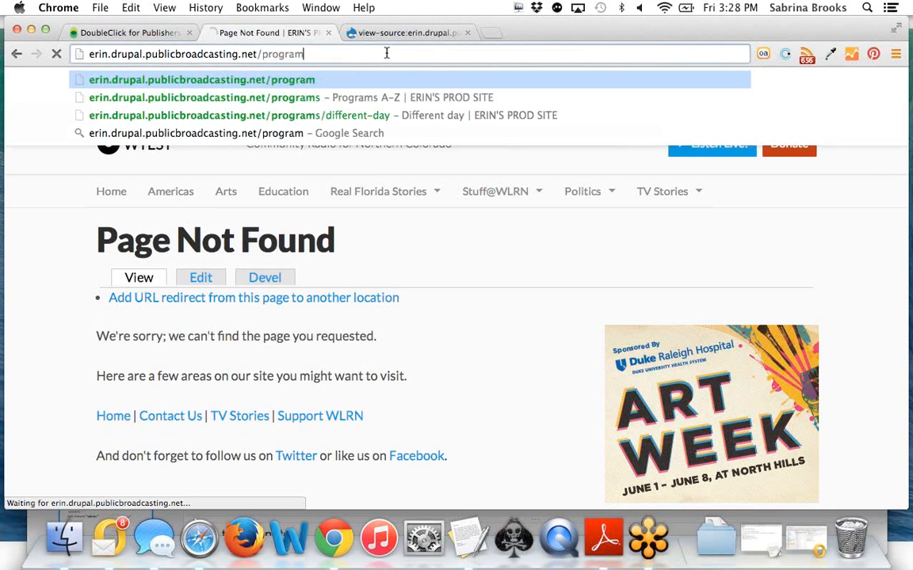
pyautogui.press('Escape')
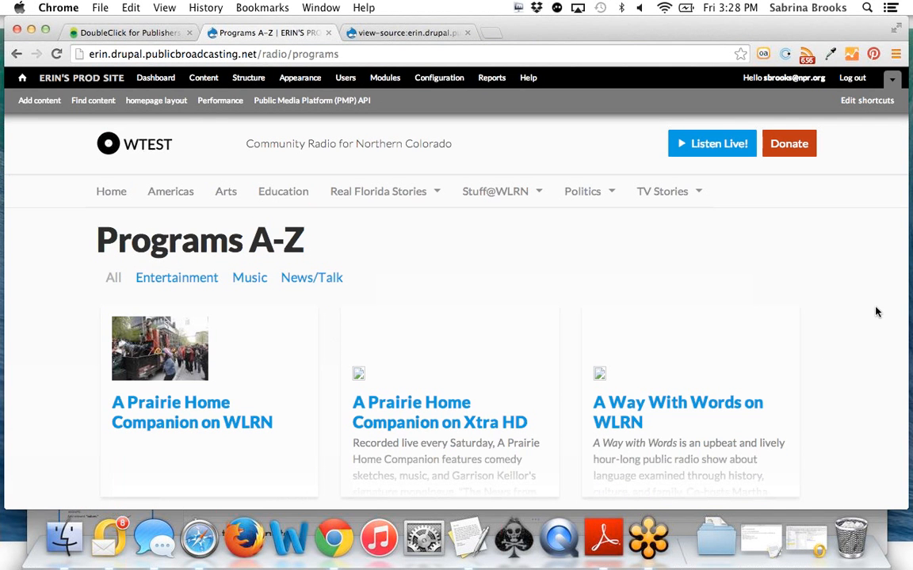
pyautogui.scroll(-6, 876, 312)
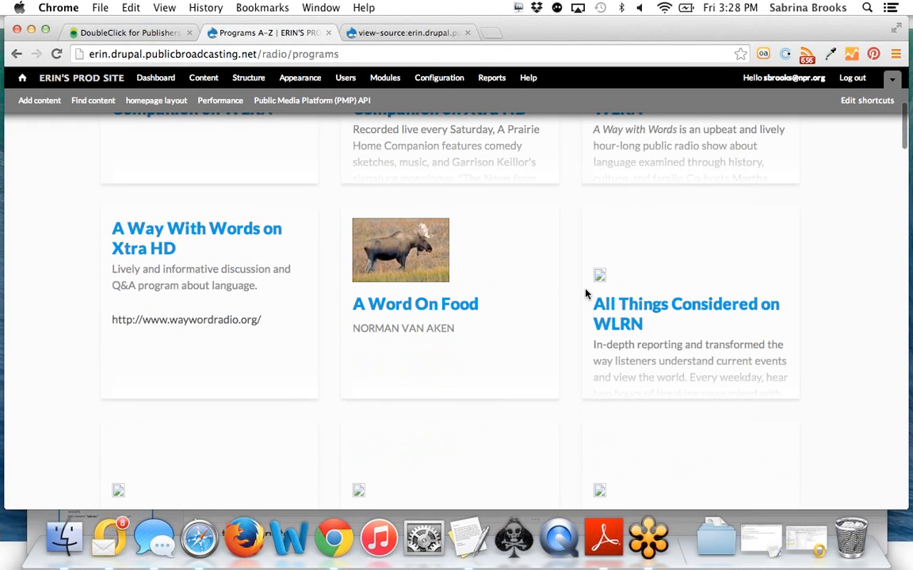
pyautogui.click(434, 311)
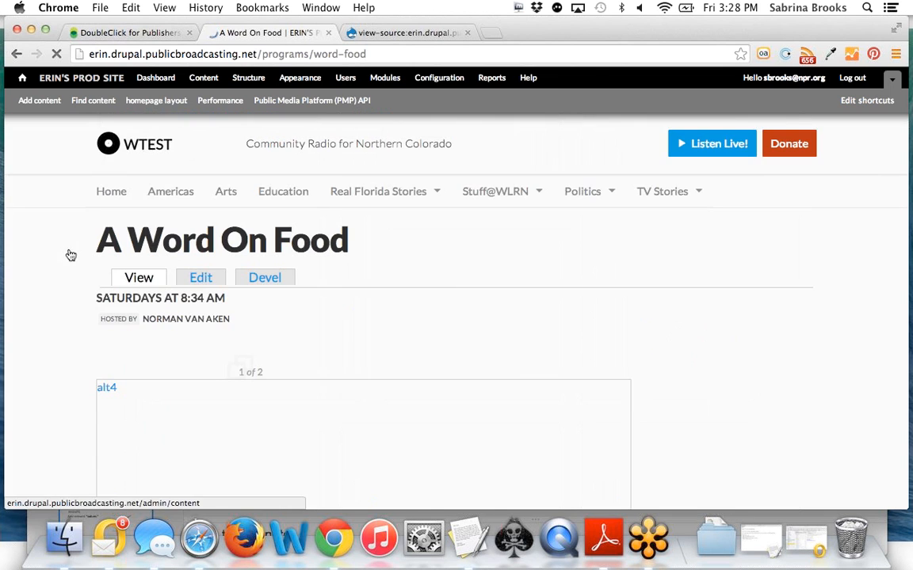
# Go back to the full list of custom targeting keys in DoubleClick and return to the A Word On Food page.
pyautogui.click(129, 32)
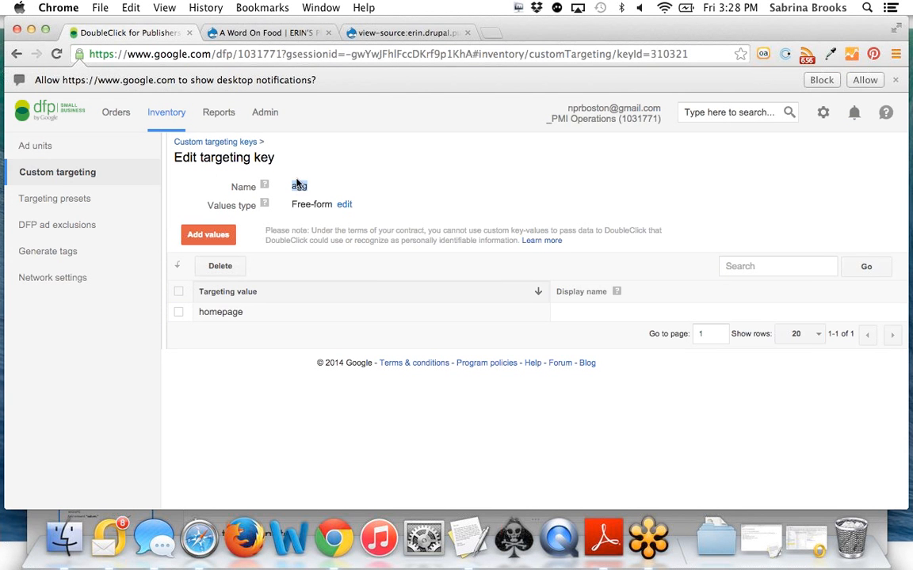
pyautogui.click(179, 142)
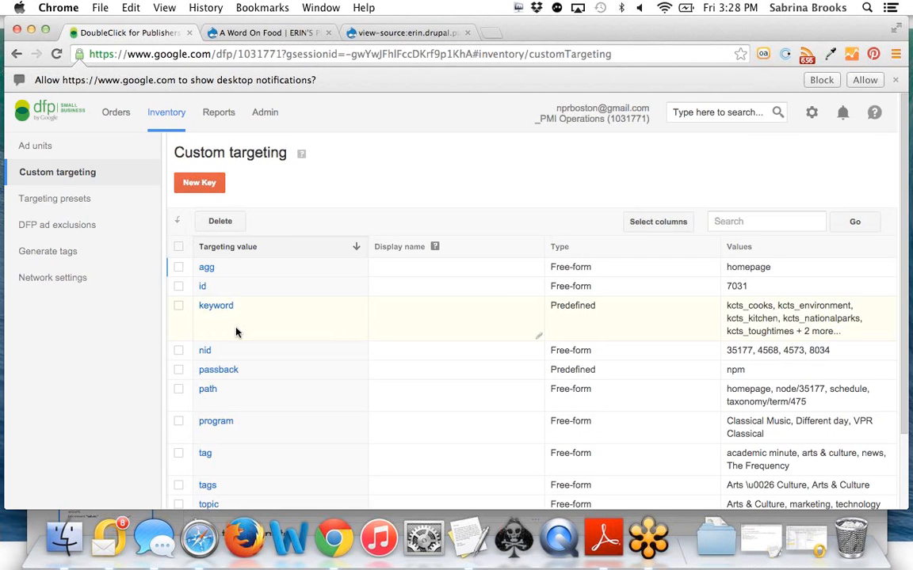
pyautogui.click(301, 33)
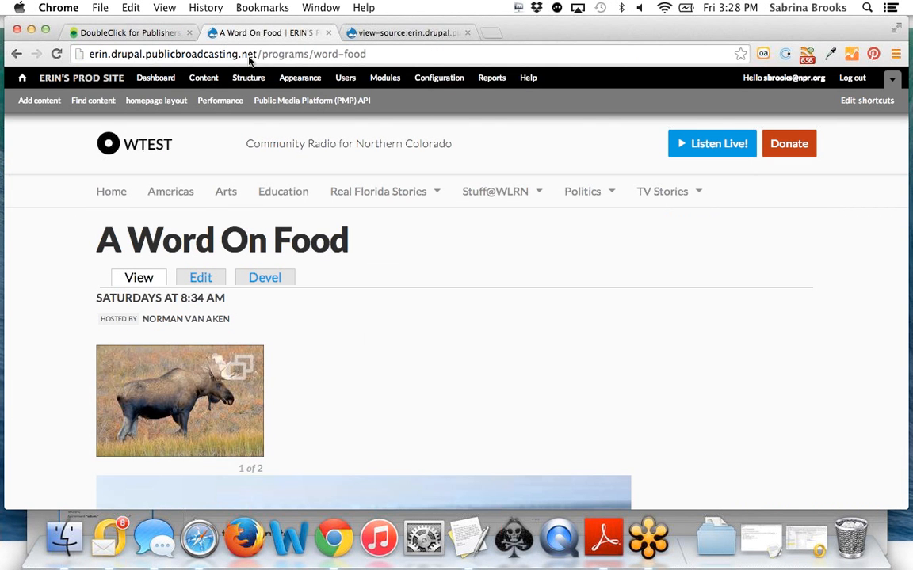
# View the page source of the A Word On Food program page and find "targeting" in it.
pyautogui.rightClick(620, 235)
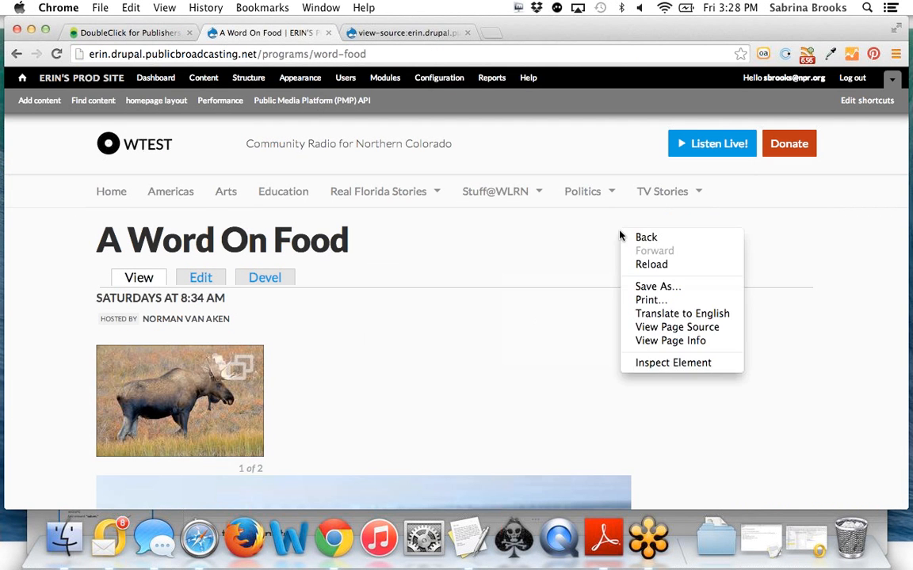
pyautogui.click(662, 329)
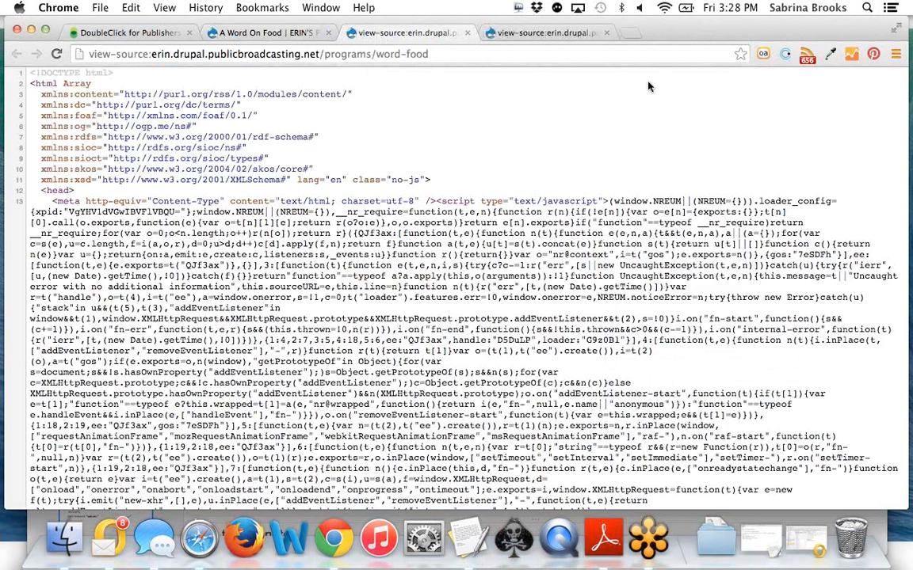
pyautogui.press('super+f')
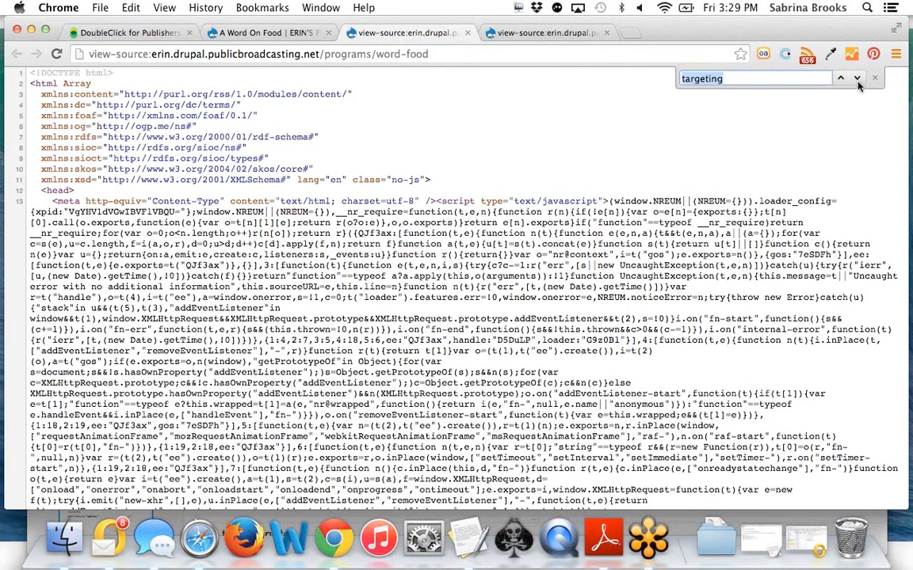
pyautogui.press('Return')
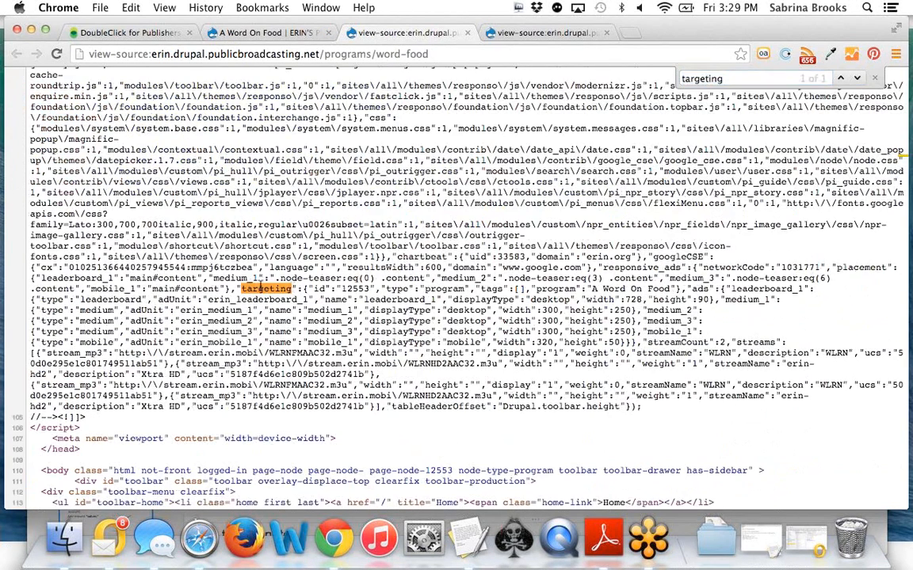
# Highlight the program page's whole targeting entry and examine its id and type key-value pairs.
pyautogui.moveTo(237, 288); pyautogui.dragTo(680, 290)
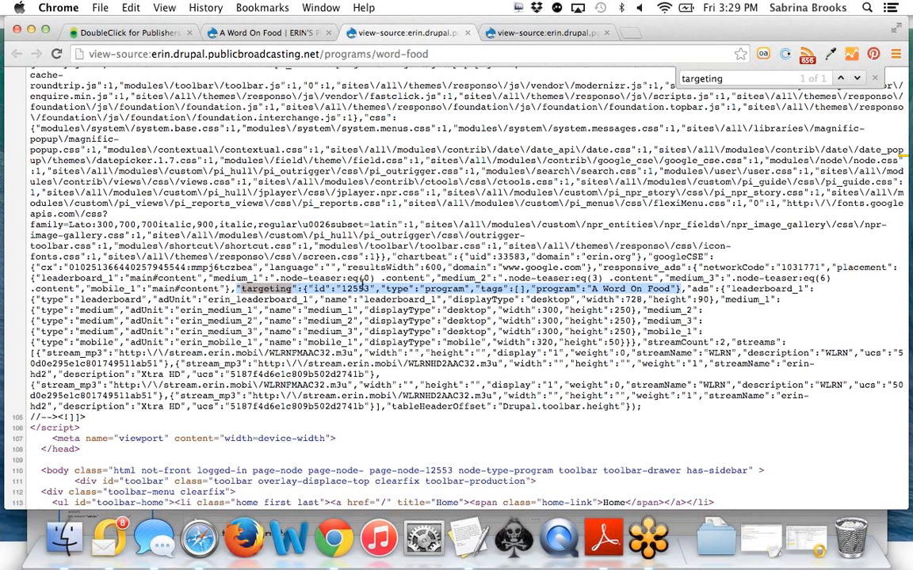
pyautogui.click(363, 290)
pyautogui.moveTo(382, 290); pyautogui.dragTo(469, 289)
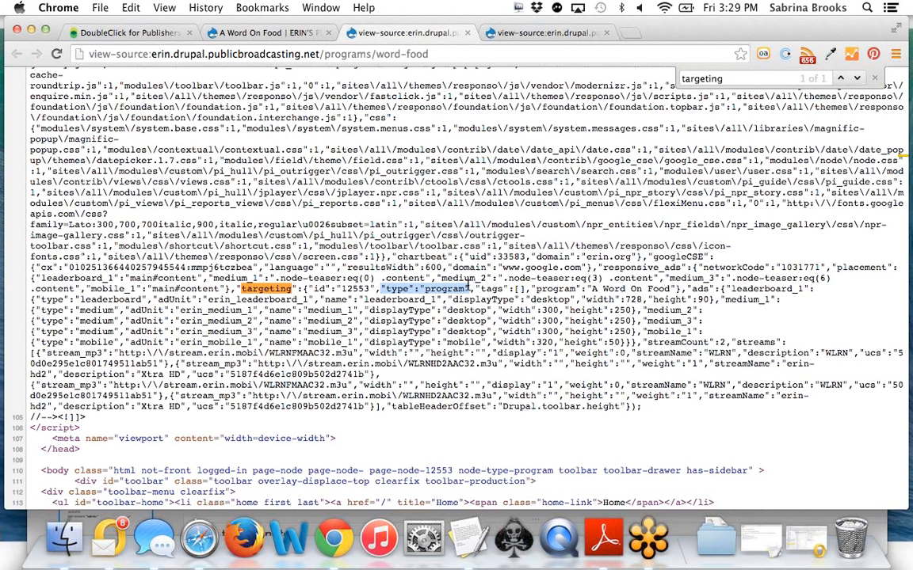
# Highlight the type and program key-value pairs in the targeting entry of the program page's source.
pyautogui.click(405, 289)
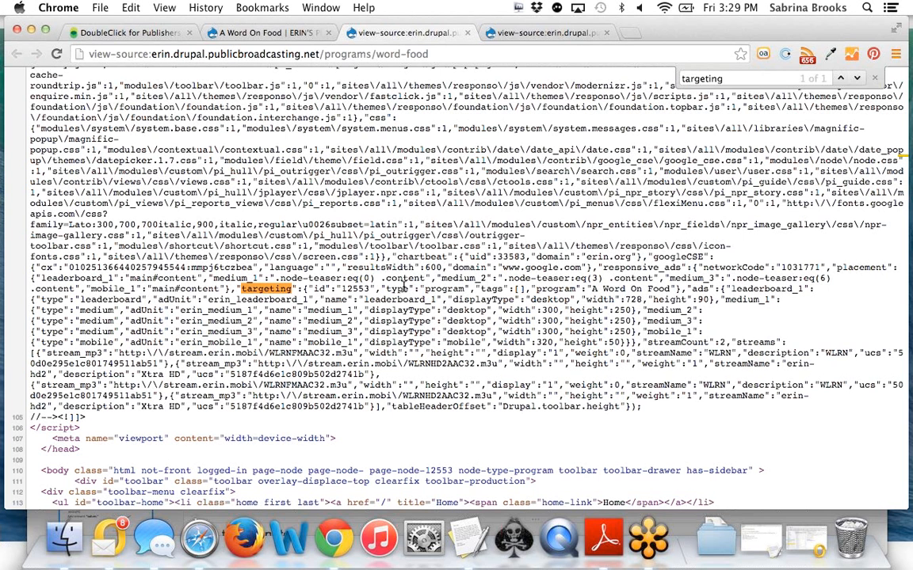
pyautogui.moveTo(381, 289); pyautogui.dragTo(468, 293)
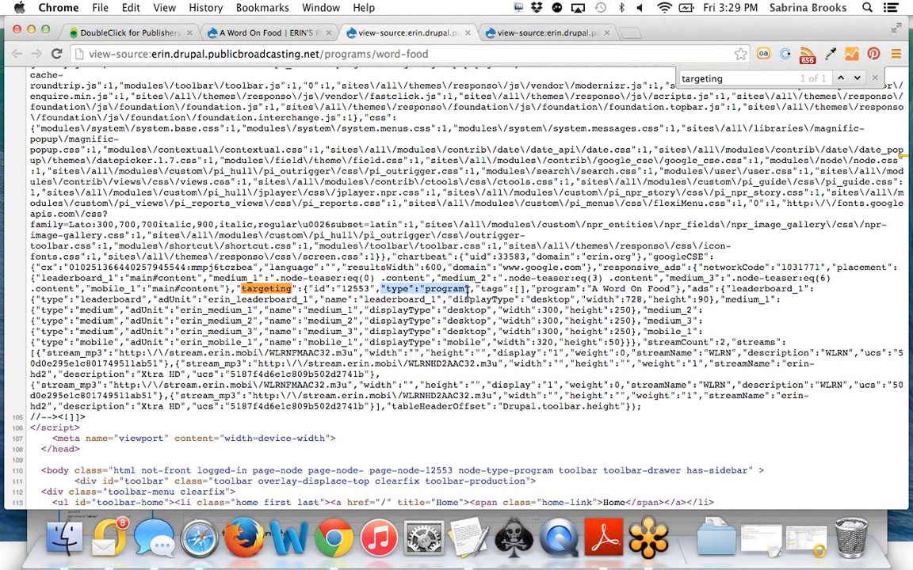
pyautogui.click(469, 292)
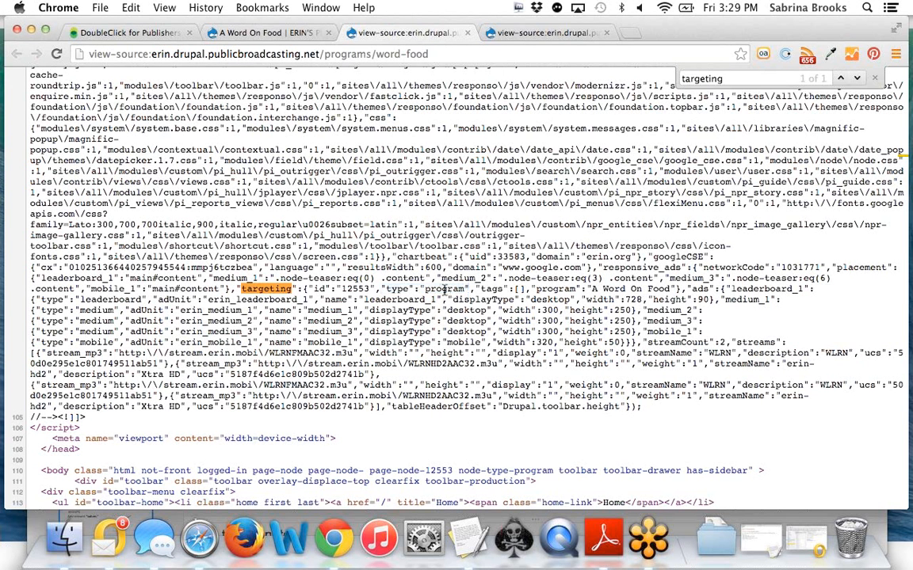
pyautogui.moveTo(532, 292); pyautogui.dragTo(675, 289)
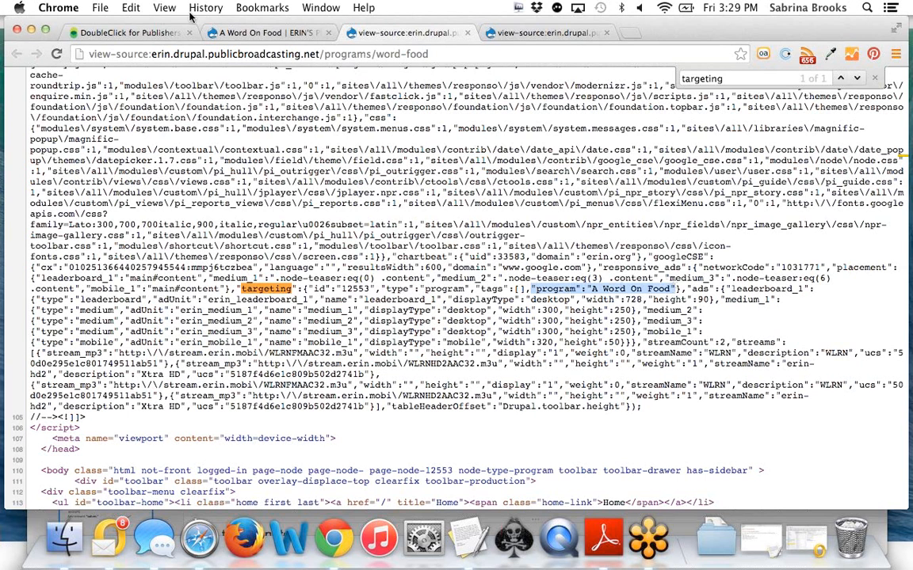
# Switch to DoubleClick and delete the program key from the custom targeting keys.
pyautogui.click(143, 35)
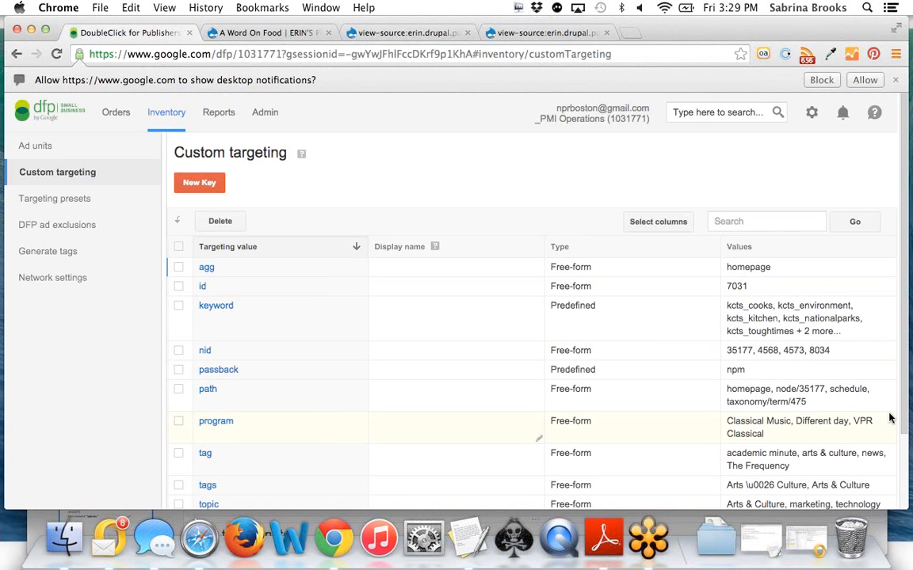
pyautogui.scroll(-2, 904, 457)
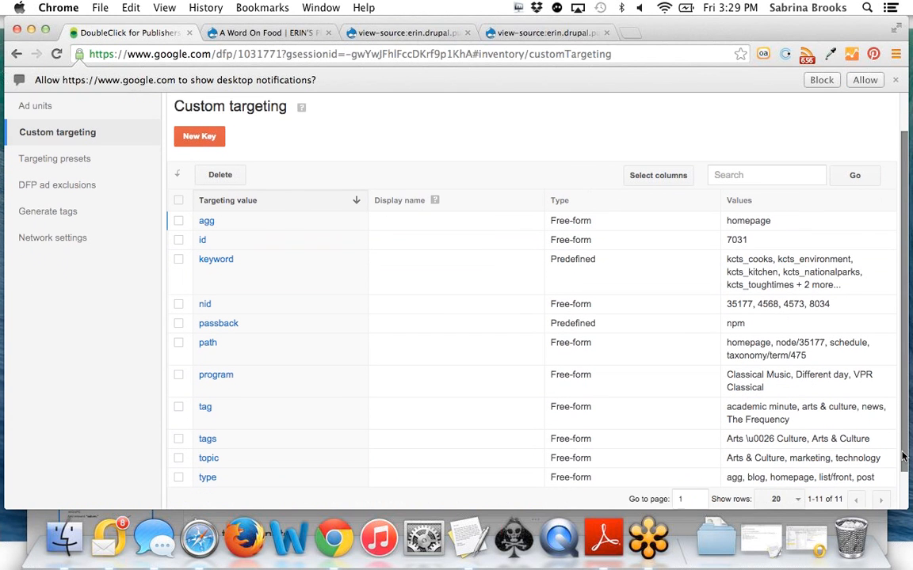
pyautogui.scroll(-1, 904, 457)
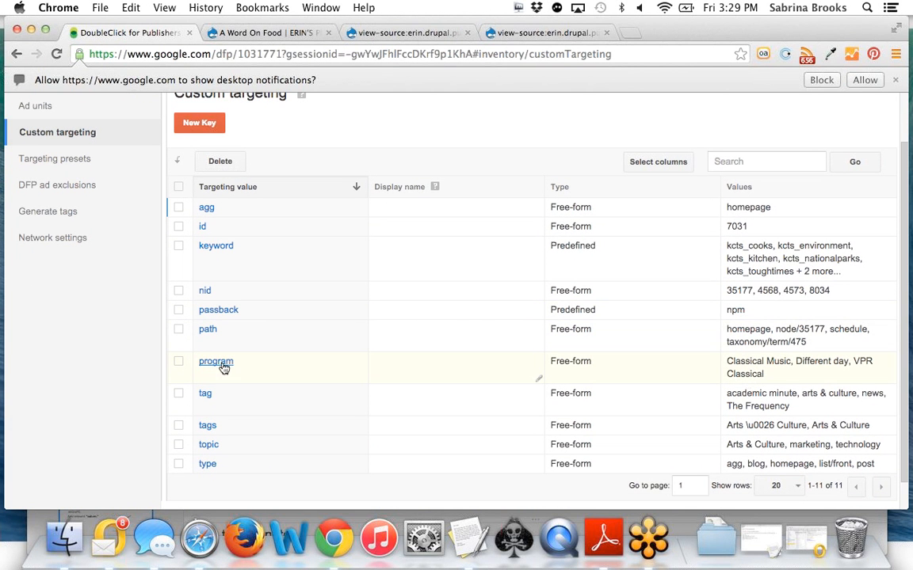
pyautogui.click(178, 361)
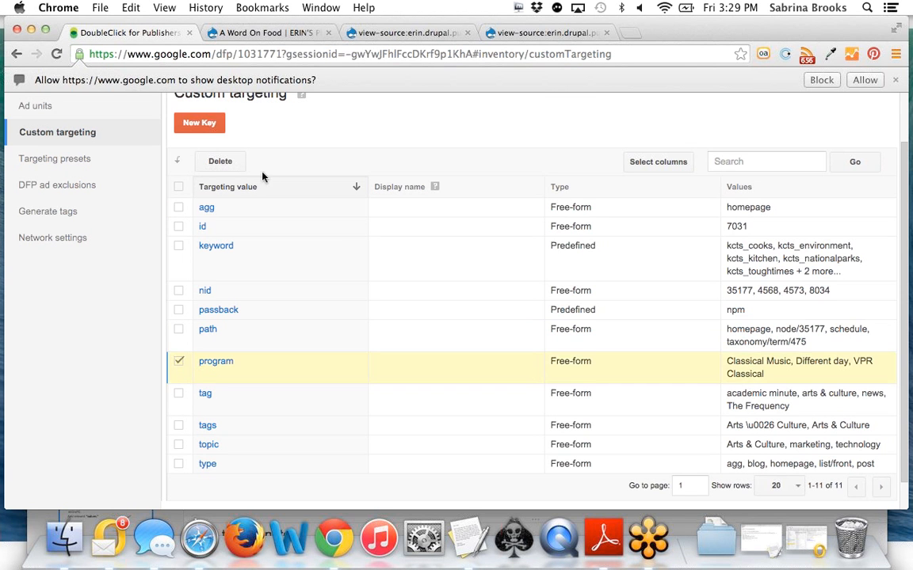
pyautogui.click(221, 162)
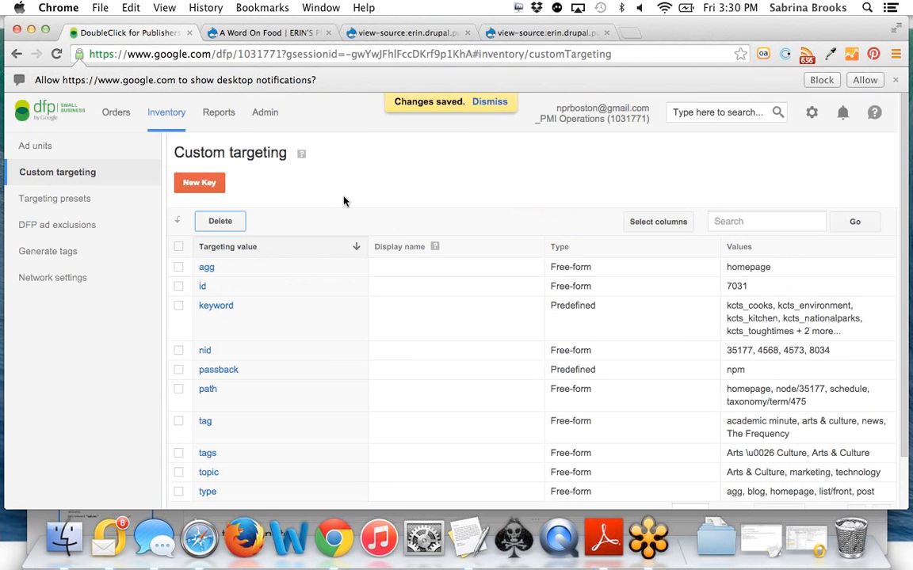
# Start a new free-form custom targeting key named program and open the entry for its values.
pyautogui.click(269, 32)
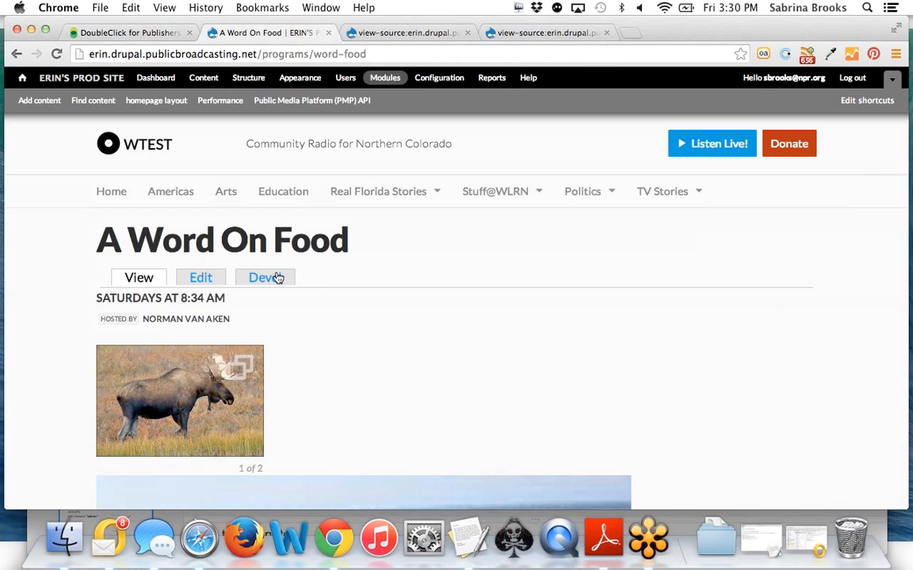
pyautogui.click(131, 33)
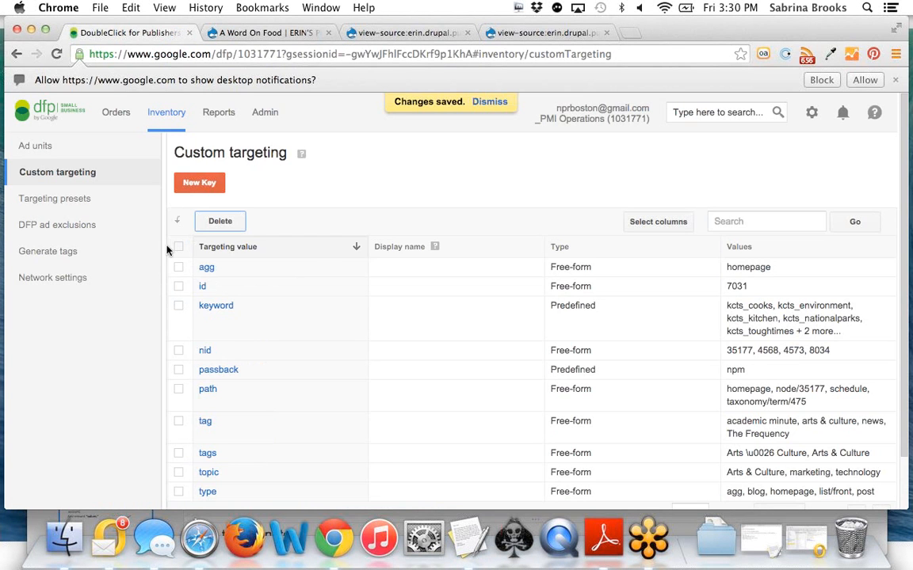
pyautogui.click(208, 190)
pyautogui.click(345, 191)
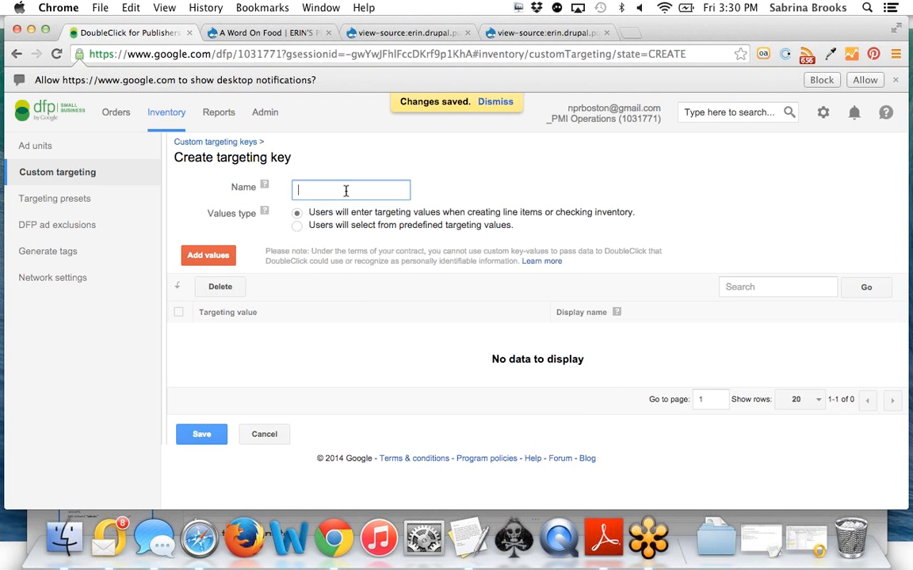
pyautogui.write('program')
pyautogui.click(206, 256)
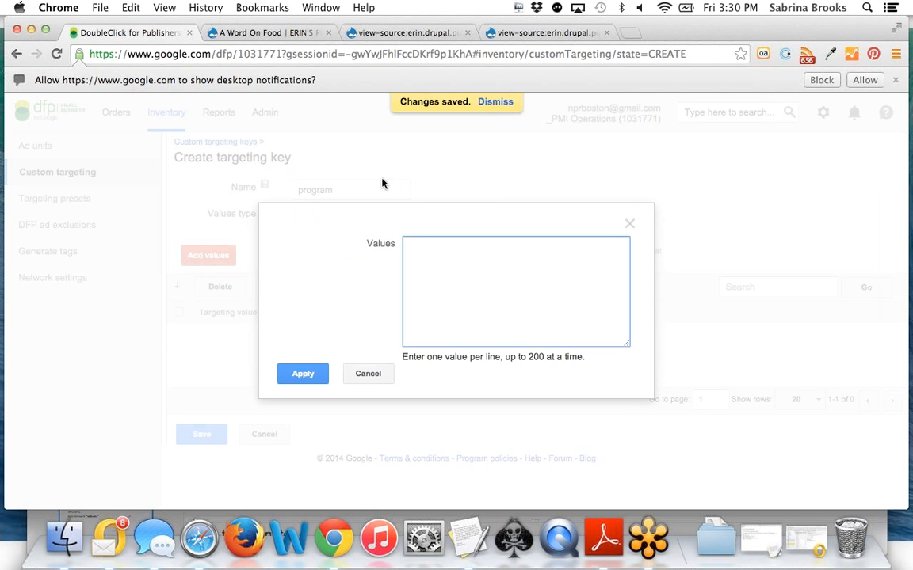
# Return to the program page's source and examine the program name and the type key-value pair in the targeting entry.
pyautogui.click(383, 32)
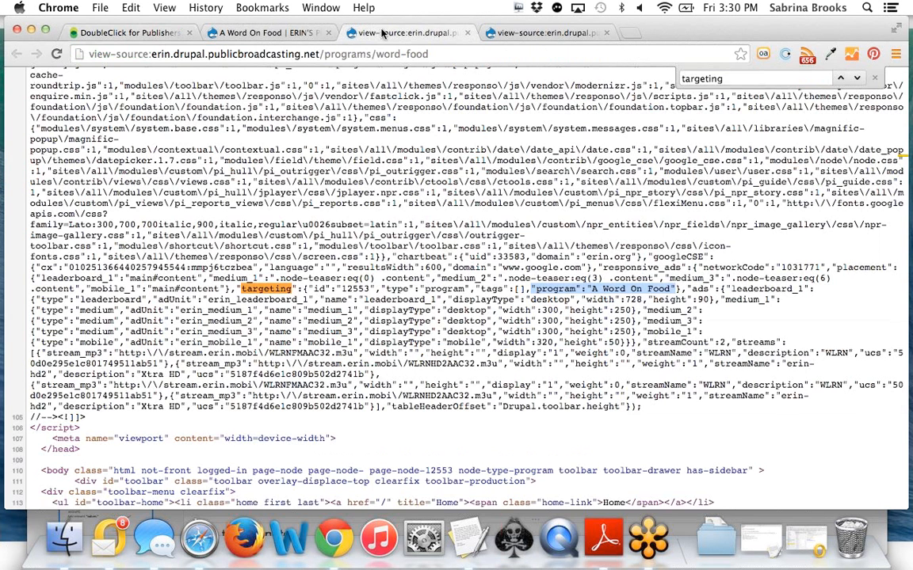
pyautogui.moveTo(592, 289); pyautogui.dragTo(672, 289)
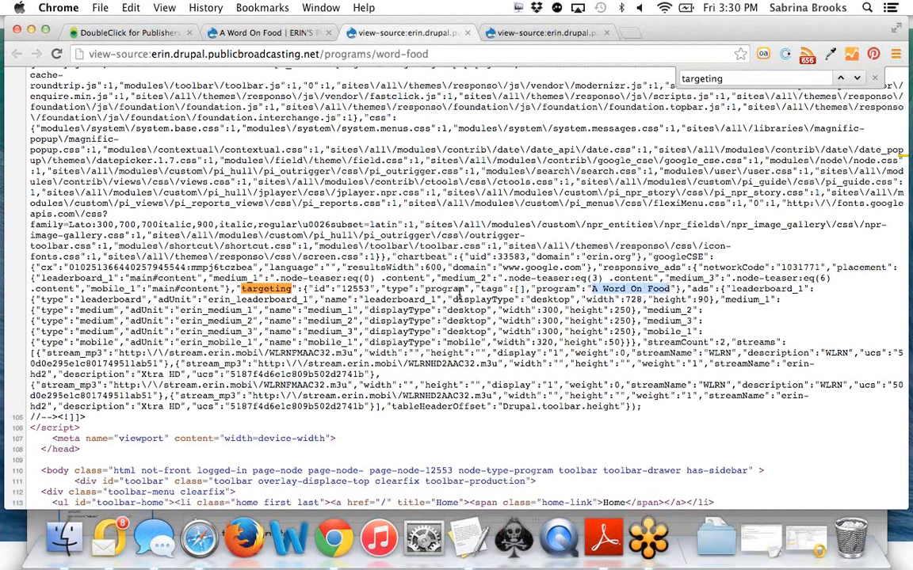
pyautogui.click(390, 289)
pyautogui.moveTo(396, 289); pyautogui.dragTo(467, 288)
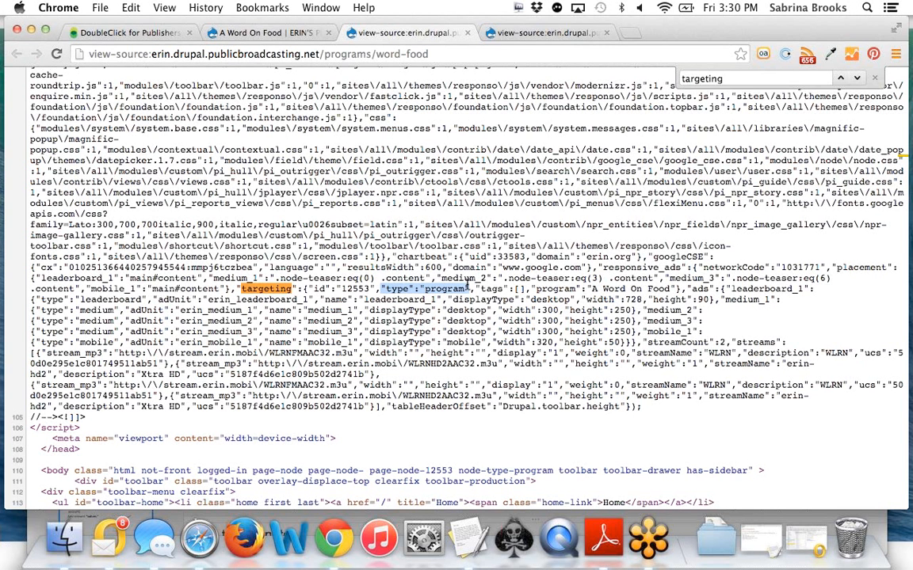
pyautogui.click(384, 288)
pyautogui.moveTo(384, 288); pyautogui.dragTo(470, 288)
pyautogui.click(383, 288)
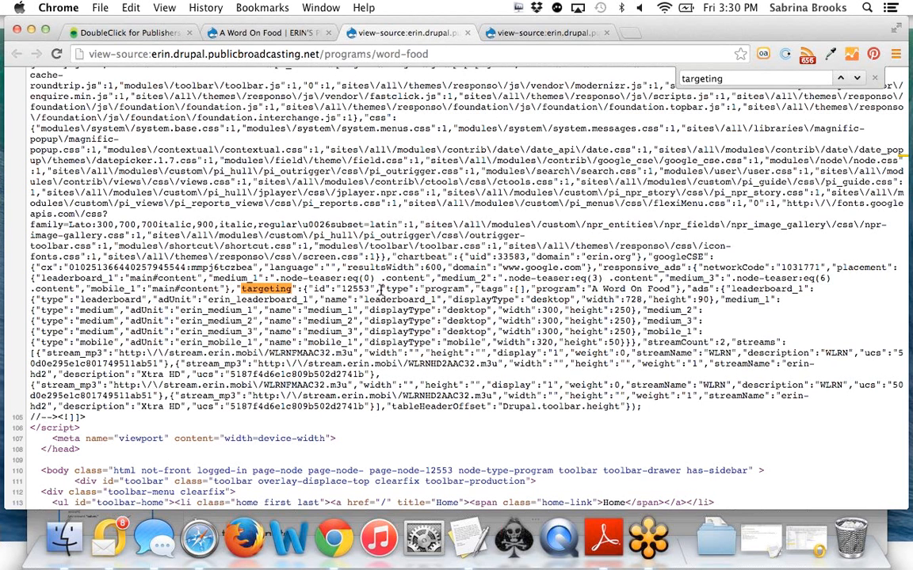
pyautogui.moveTo(424, 288); pyautogui.dragTo(466, 290)
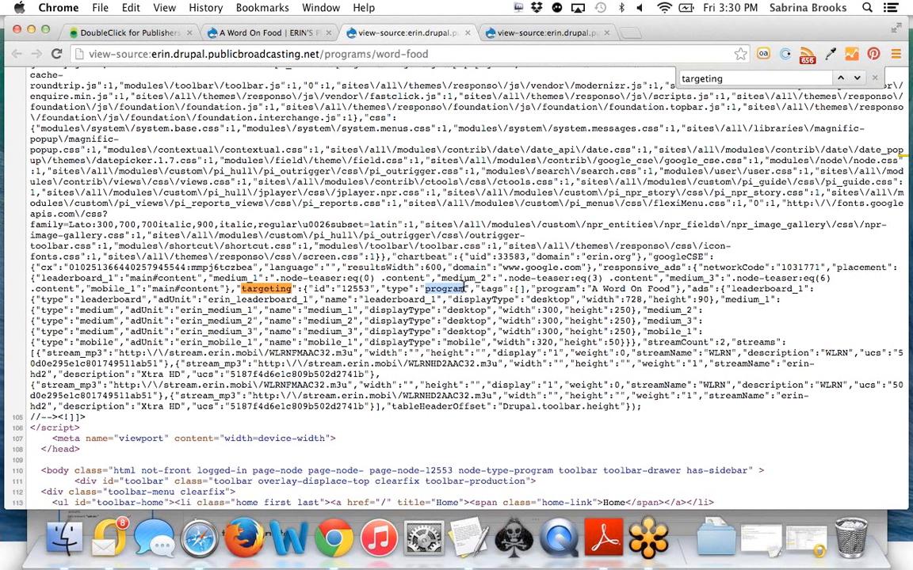
# Copy "A Word On Food" from the page source and add it as a value of the new program key in DoubleClick.
pyautogui.moveTo(533, 290); pyautogui.dragTo(670, 289)
pyautogui.press('super+c')
pyautogui.click(600, 289)
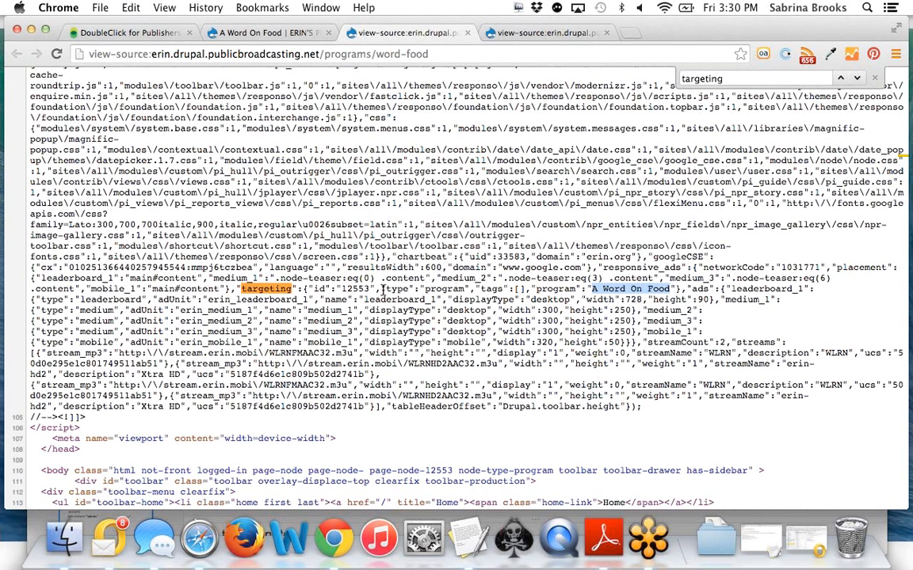
pyautogui.click(133, 32)
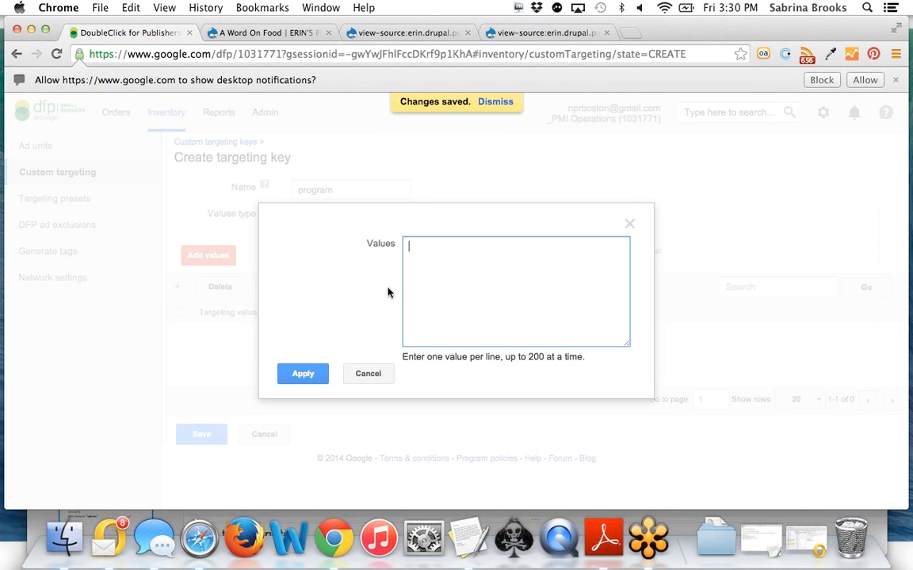
pyautogui.press('super+v')
pyautogui.click(302, 373)
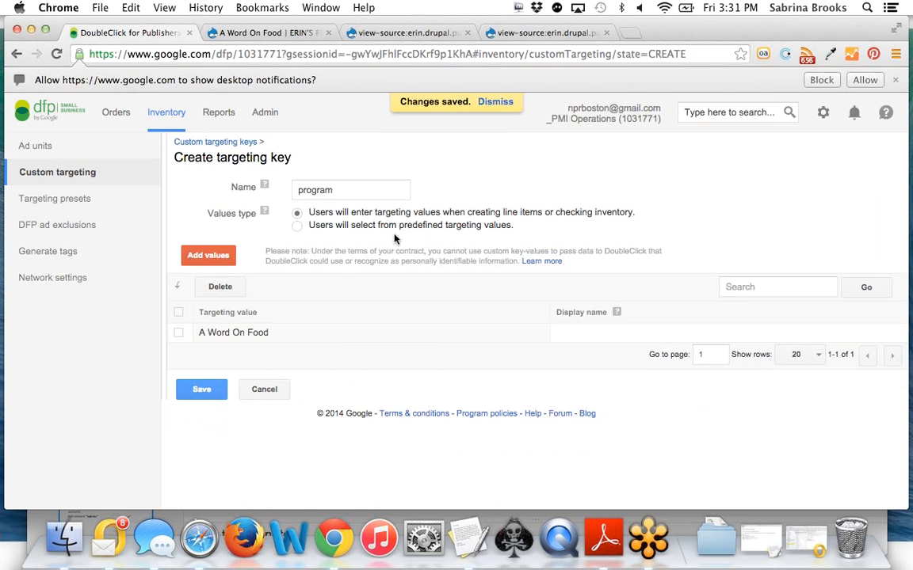
# Save the new program targeting key and clear its selection in the list of keys.
pyautogui.moveTo(339, 190); pyautogui.dragTo(295, 190)
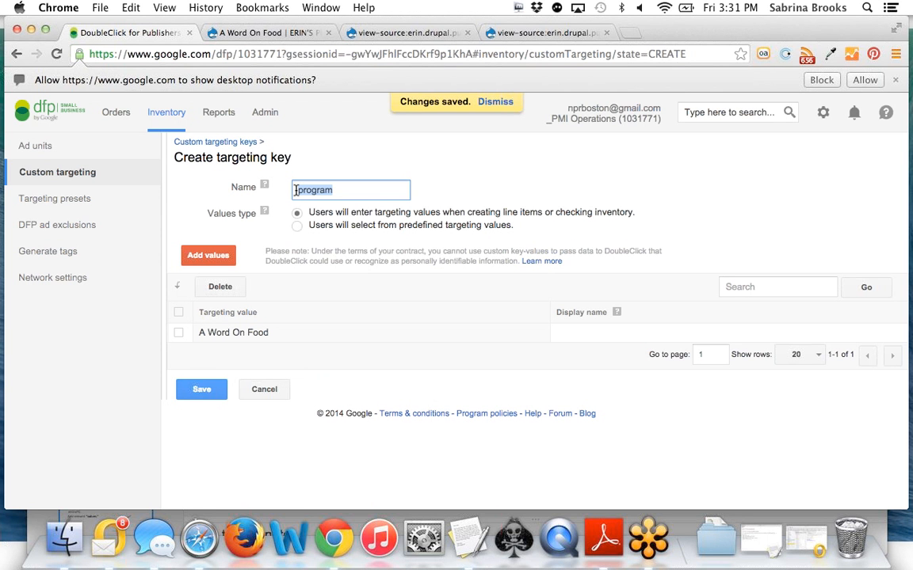
pyautogui.click(201, 390)
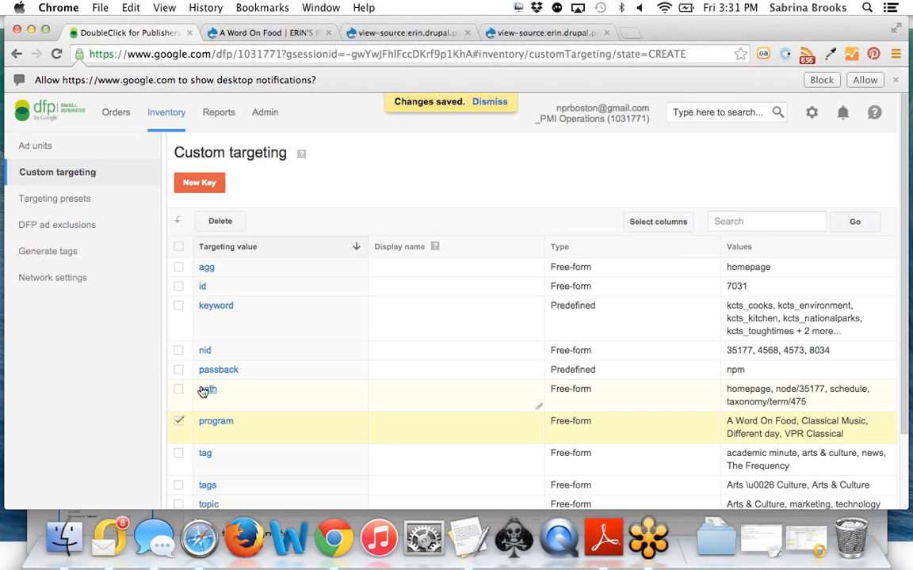
pyautogui.click(178, 421)
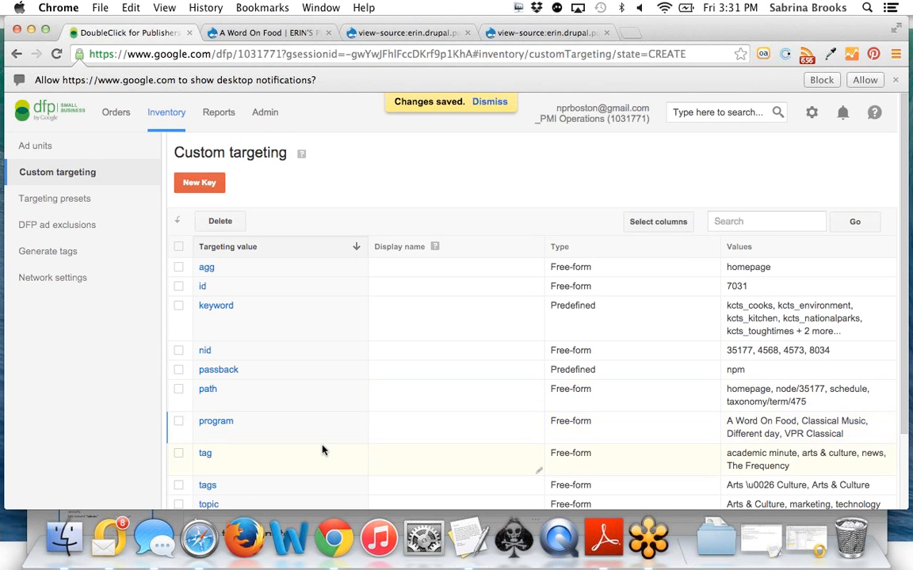
# Add the value "program" to the existing type targeting key, save it, and return to the full list of keys.
pyautogui.moveTo(905, 152); pyautogui.dragTo(905, 227)
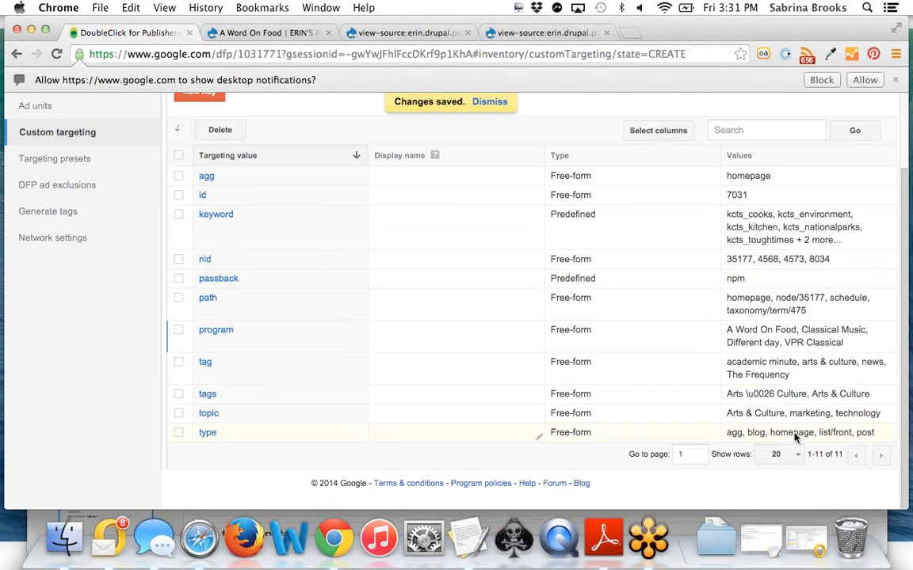
pyautogui.click(207, 432)
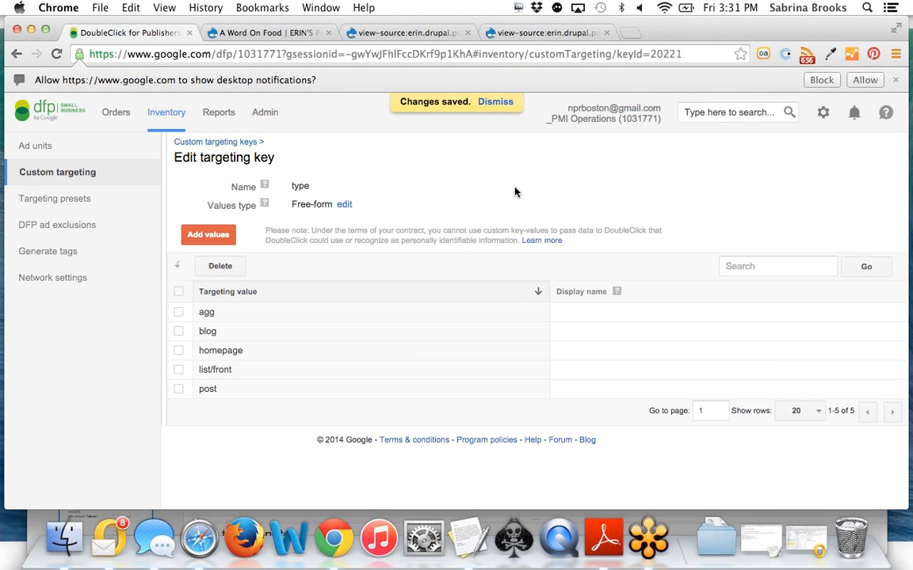
pyautogui.click(213, 238)
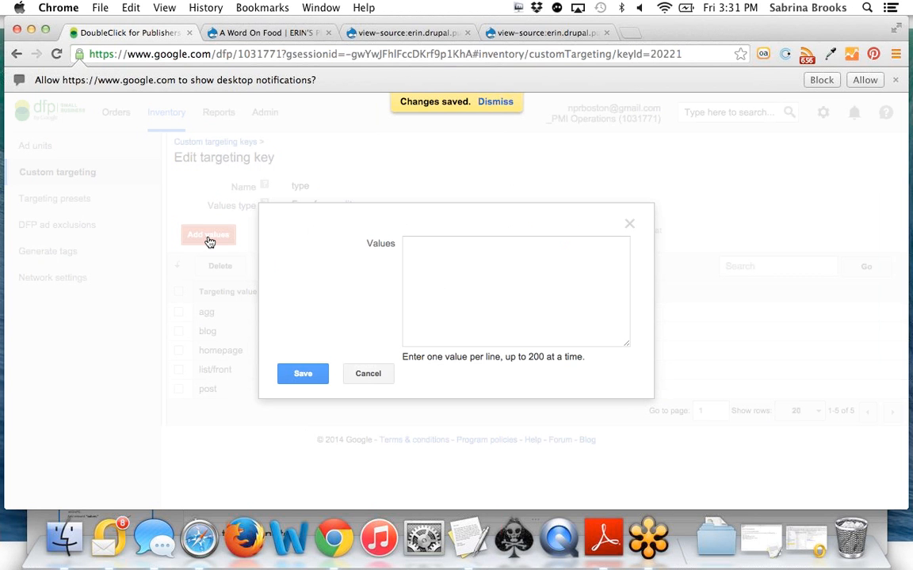
pyautogui.click(448, 283)
pyautogui.write('program')
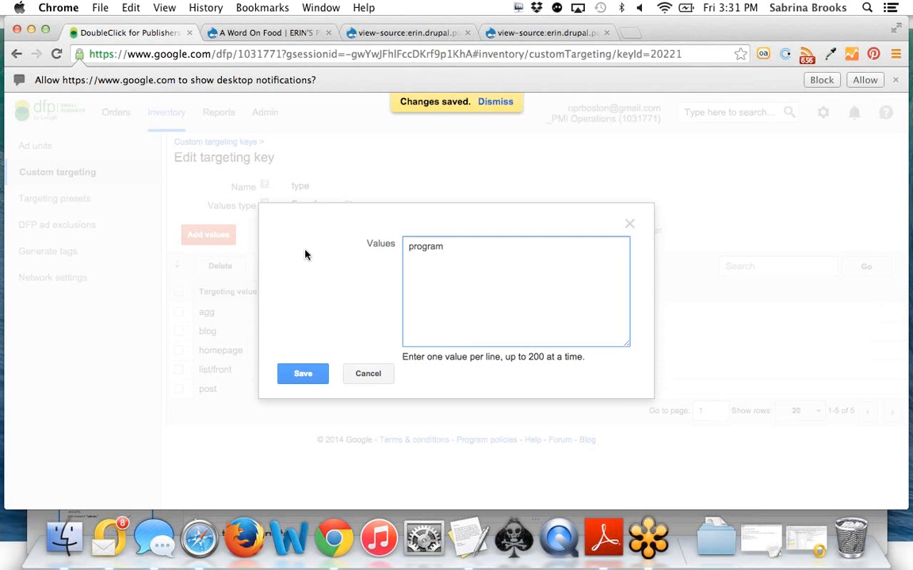
pyautogui.click(303, 373)
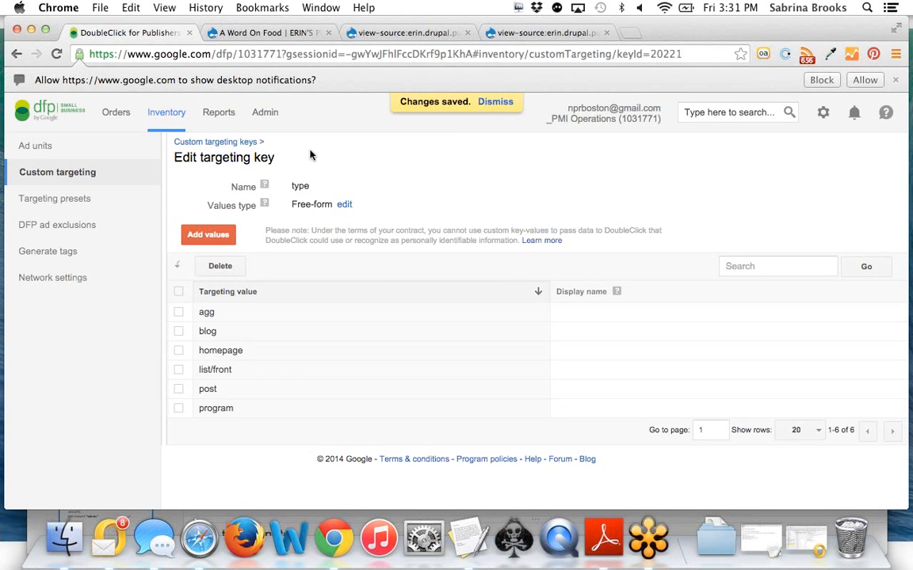
pyautogui.click(254, 32)
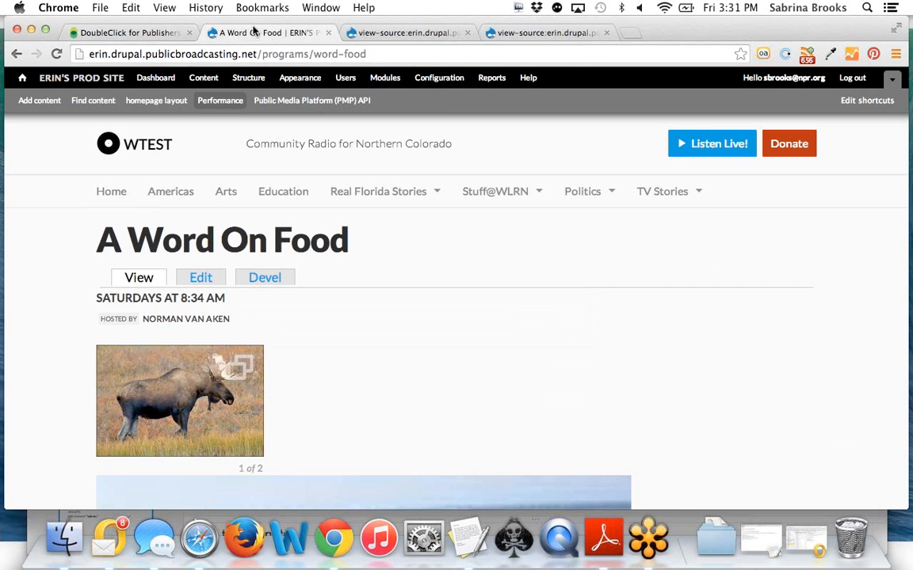
pyautogui.click(142, 32)
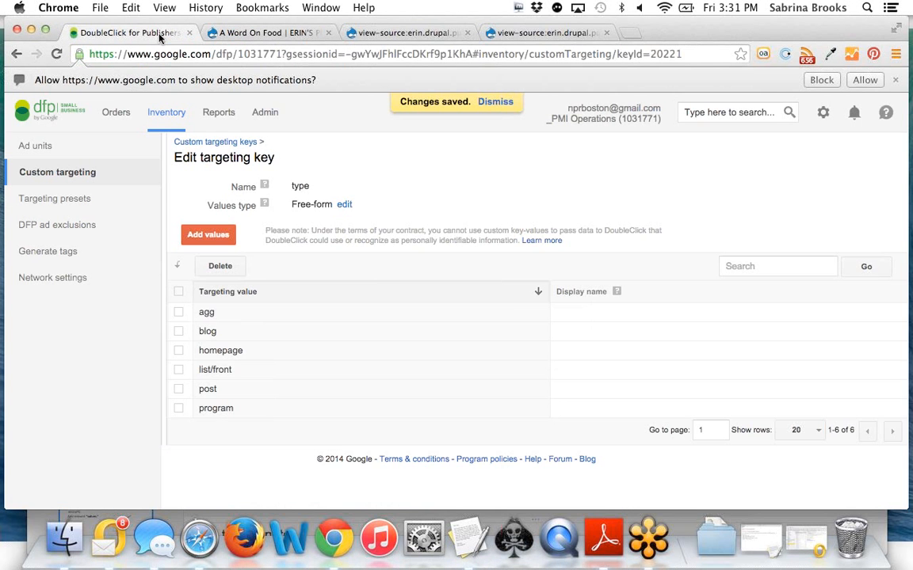
pyautogui.click(206, 142)
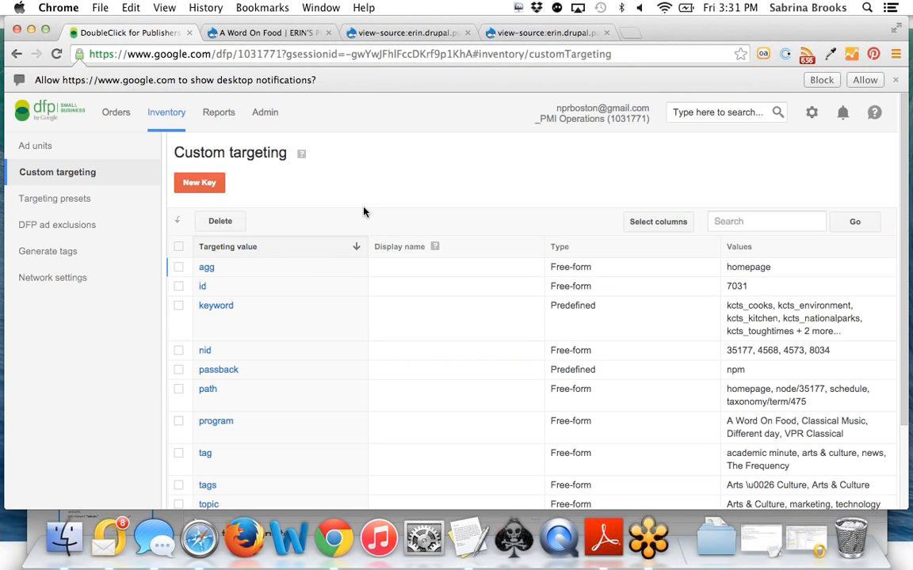
# Go to the DoubleClick orders, open the starred order, and open the settings of its test line item.
pyautogui.click(115, 114)
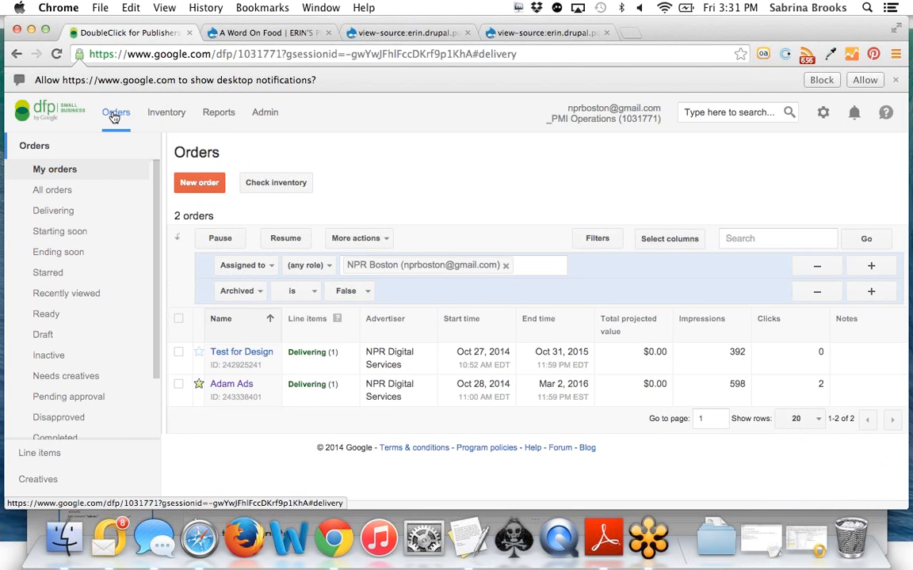
pyautogui.click(235, 385)
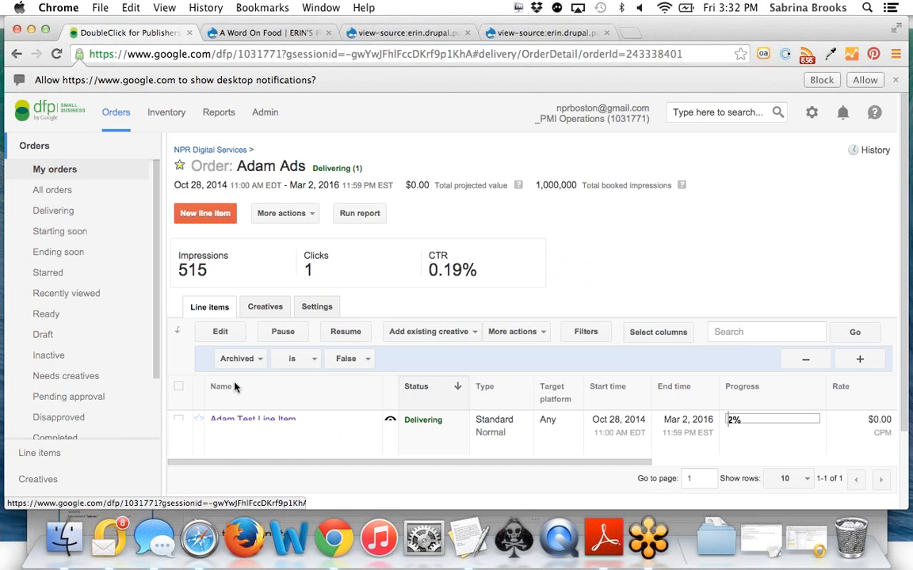
pyautogui.click(273, 421)
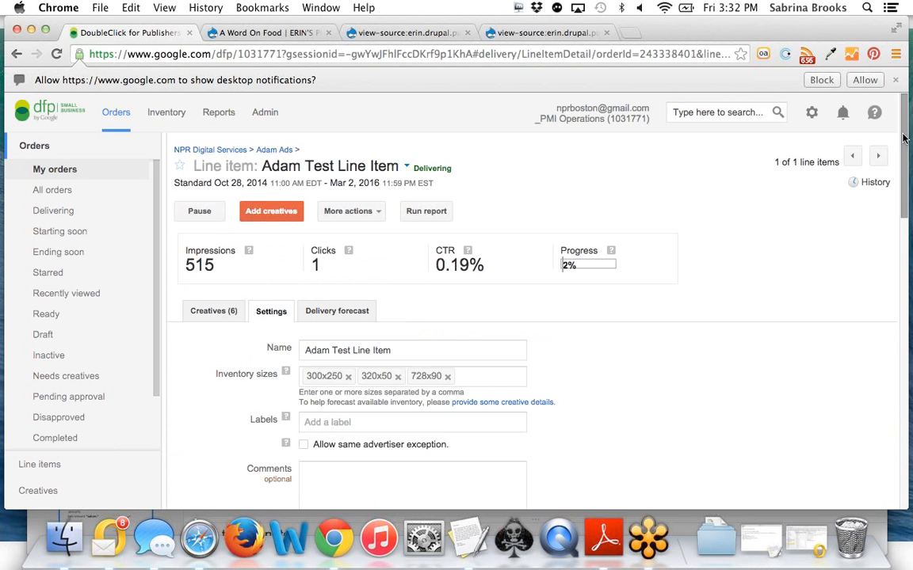
# Open the custom criteria in the targeting settings of the test line item.
pyautogui.moveTo(903, 138); pyautogui.dragTo(894, 393)
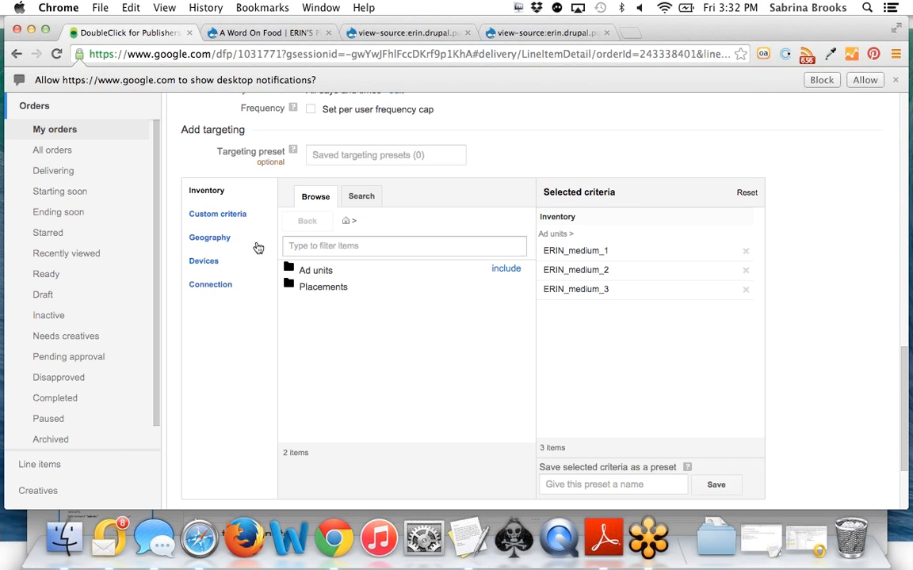
pyautogui.click(214, 218)
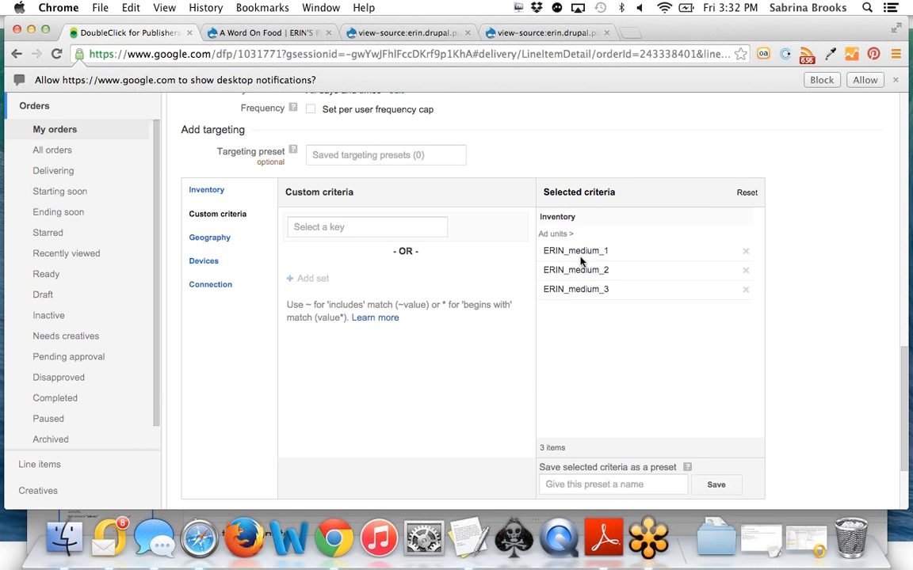
# Add a custom criterion matching the program key to "A Word On Food" and remove it again from the selected criteria.
pyautogui.click(331, 232)
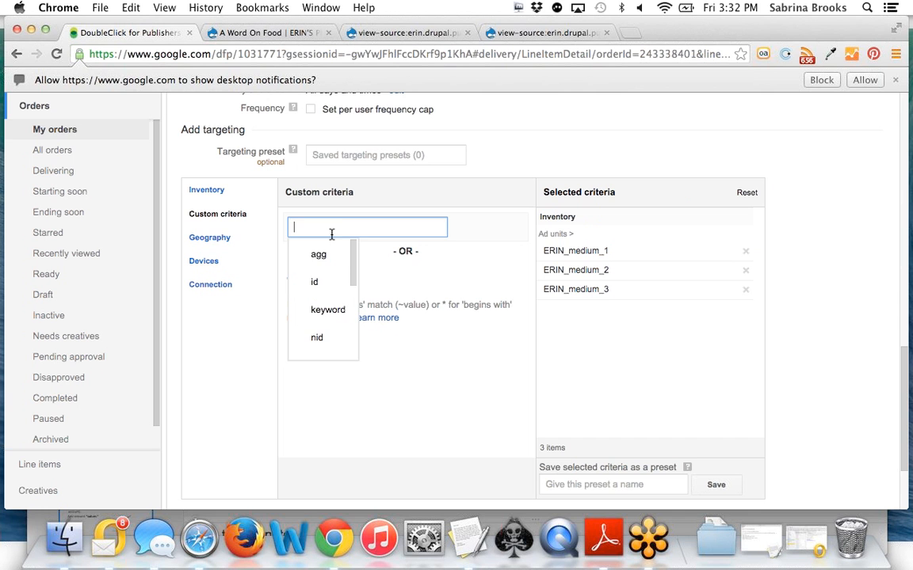
pyautogui.scroll(-3, 352, 301)
pyautogui.moveTo(355, 321); pyautogui.dragTo(352, 267)
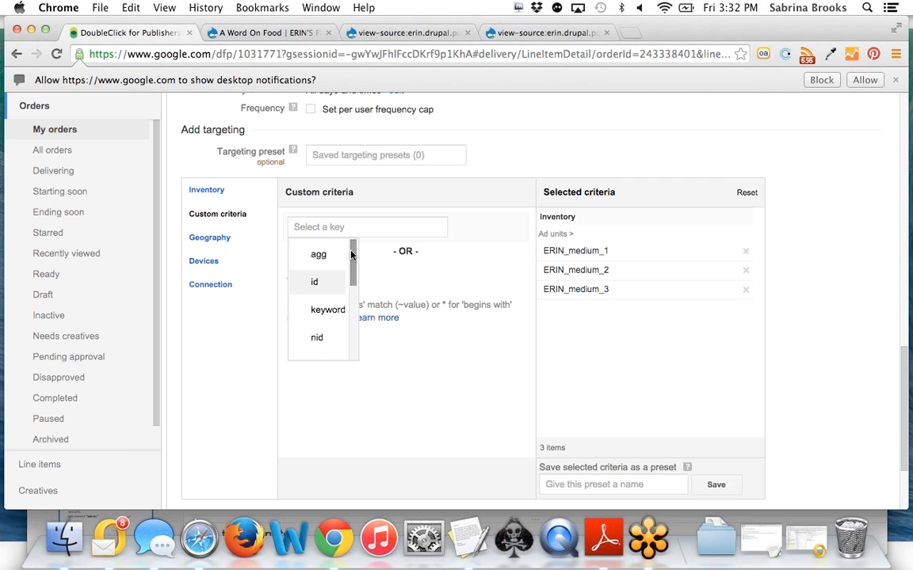
pyautogui.moveTo(353, 254); pyautogui.dragTo(352, 303)
pyautogui.click(325, 298)
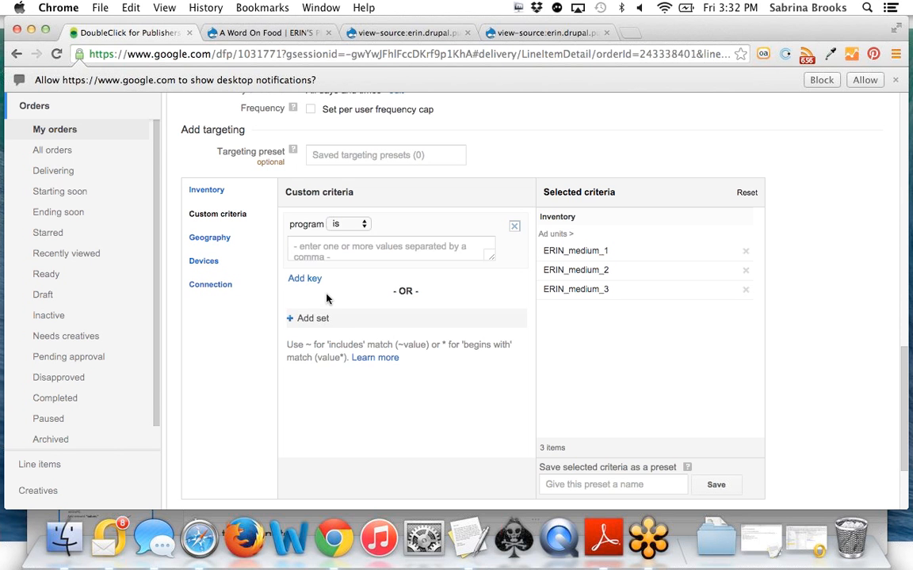
pyautogui.click(332, 256)
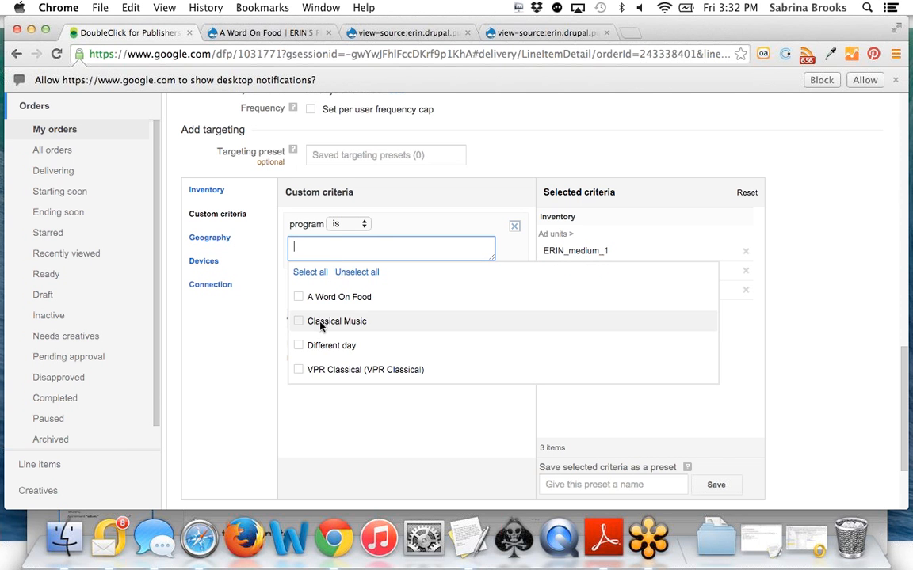
pyautogui.click(298, 298)
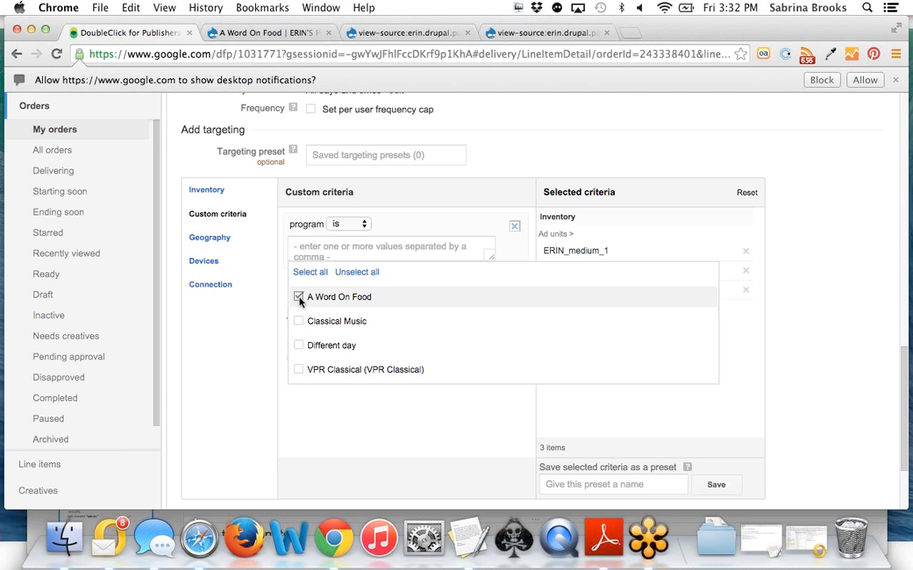
pyautogui.click(372, 440)
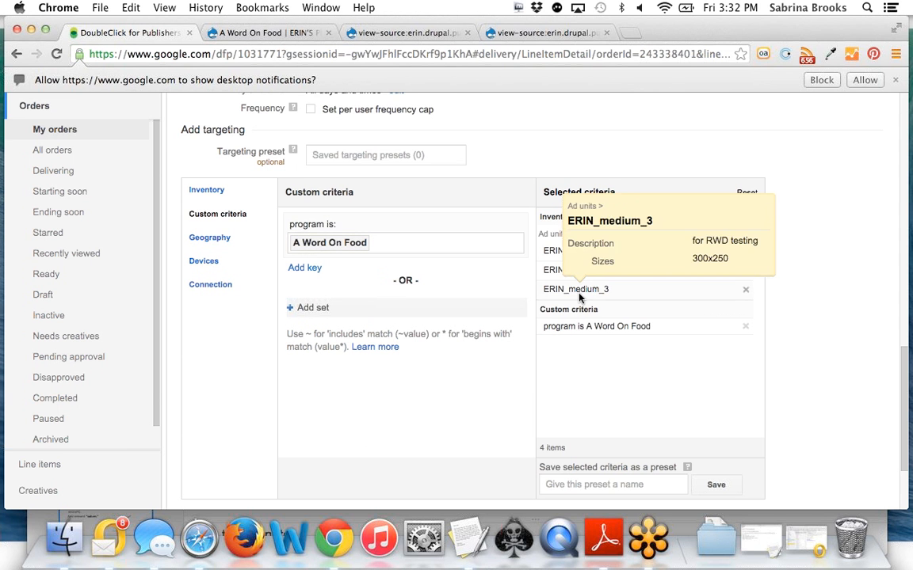
pyautogui.moveTo(563, 298)
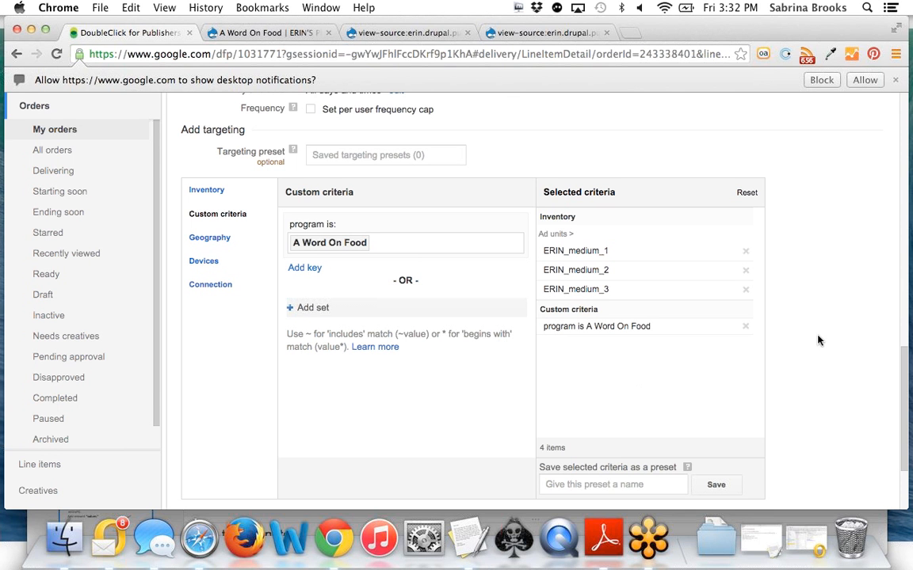
pyautogui.click(745, 329)
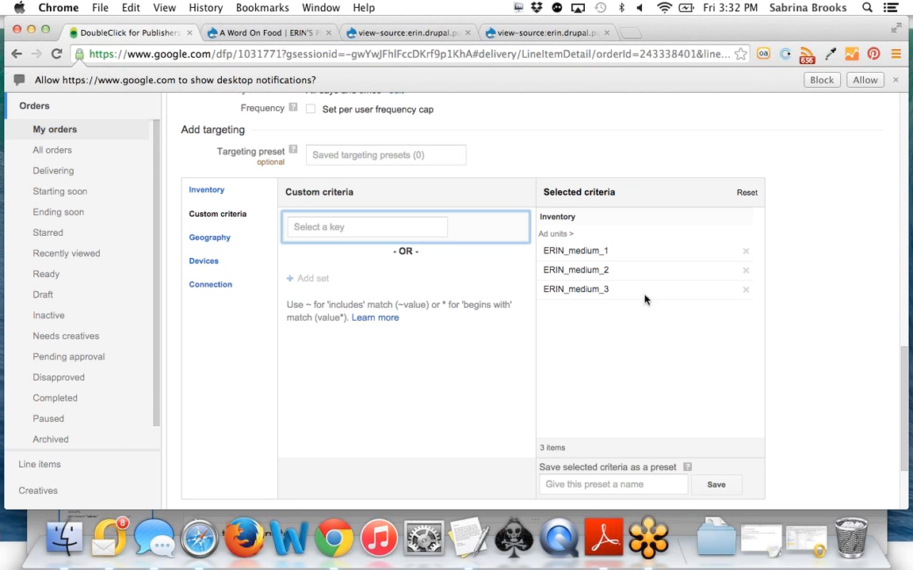
# Add a custom criterion to the line item that matches the agg key to "homepage".
pyautogui.click(306, 229)
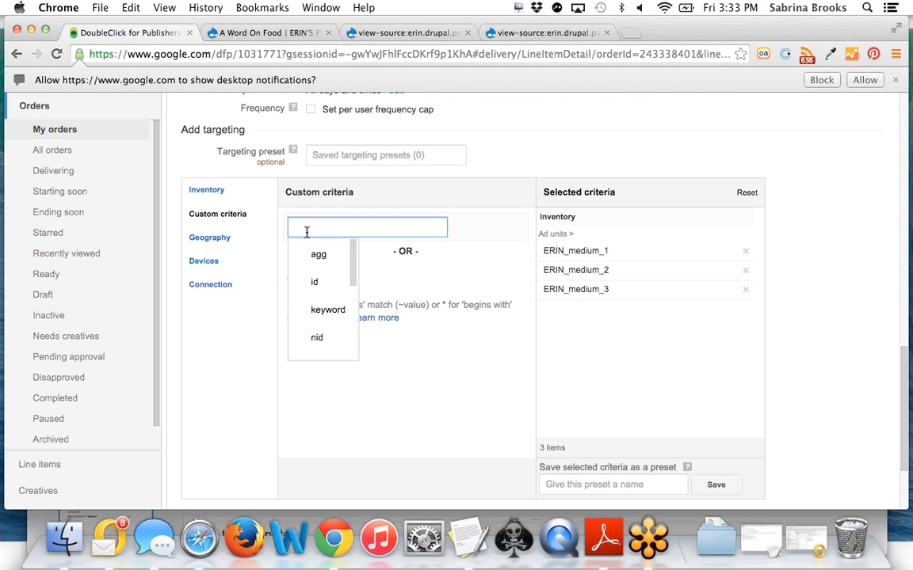
pyautogui.write('agg')
pyautogui.click(321, 255)
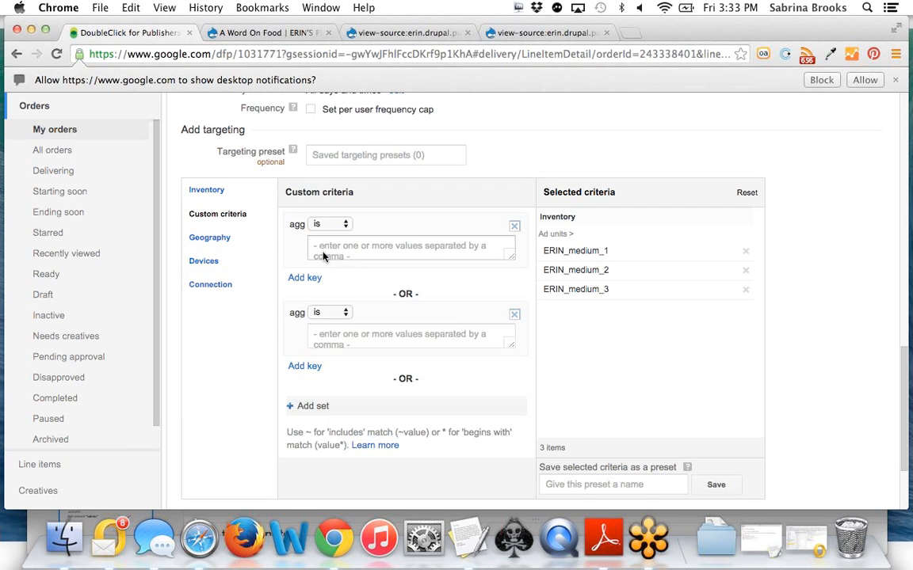
pyautogui.click(333, 246)
pyautogui.write('hom')
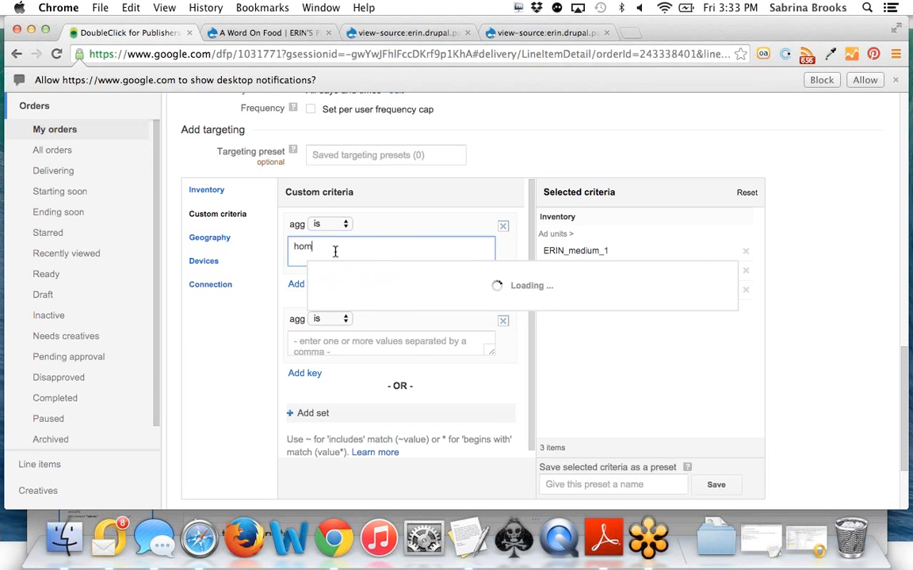
pyautogui.click(317, 297)
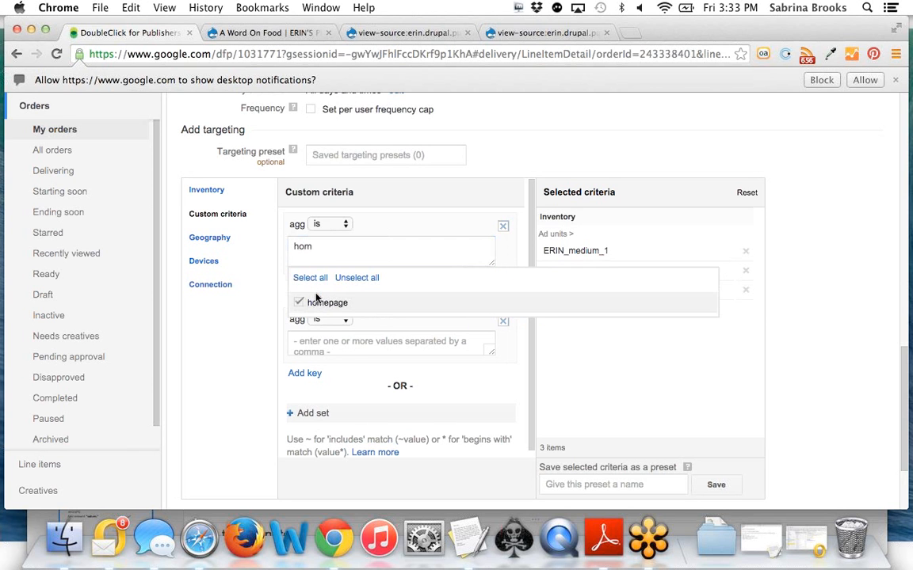
pyautogui.click(336, 387)
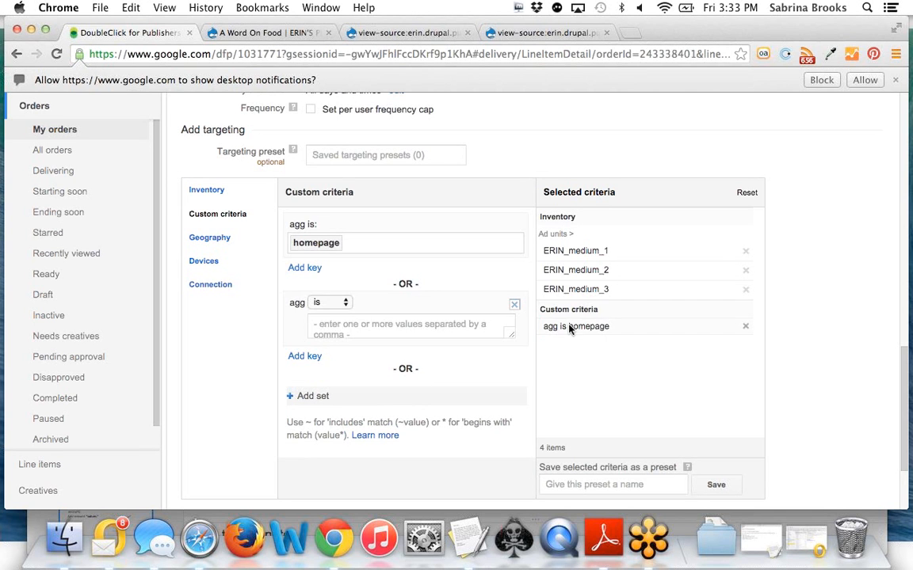
# Add the type key with the value "program" to the same criteria set as the agg homepage criterion.
pyautogui.click(305, 269)
pyautogui.click(308, 277)
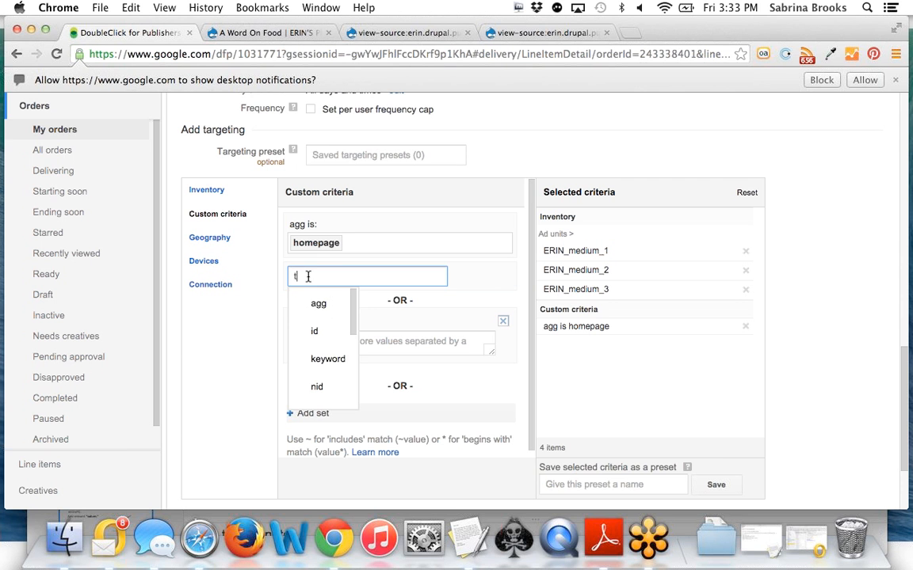
pyautogui.write('type')
pyautogui.click(319, 304)
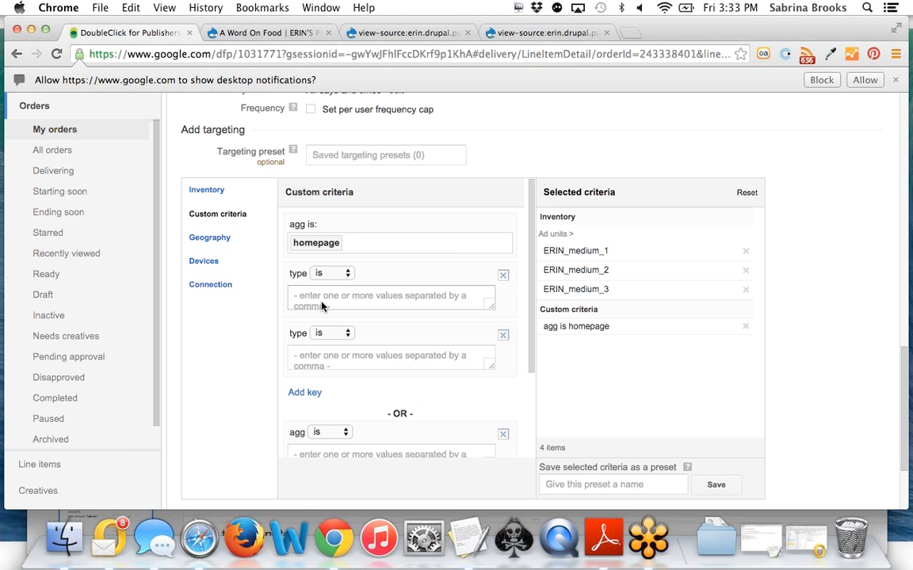
pyautogui.click(336, 297)
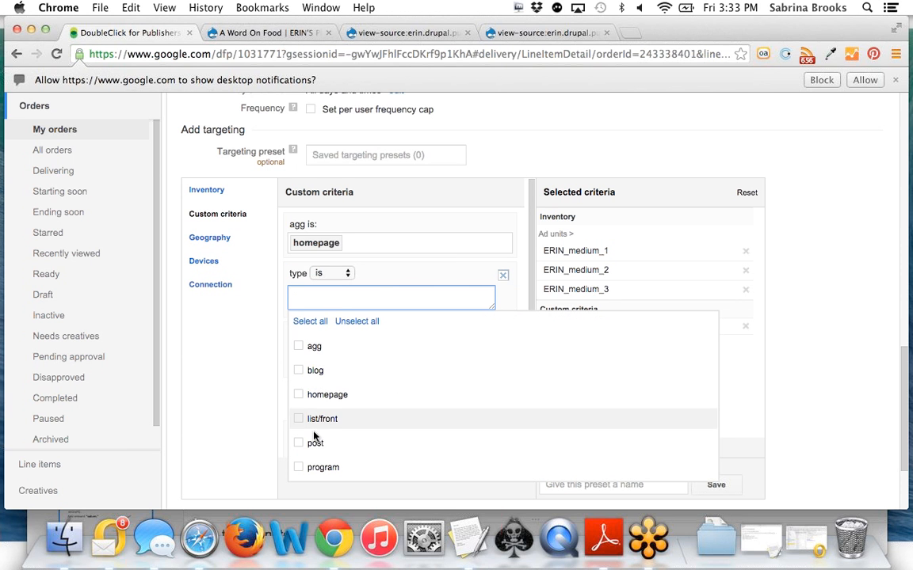
pyautogui.click(298, 467)
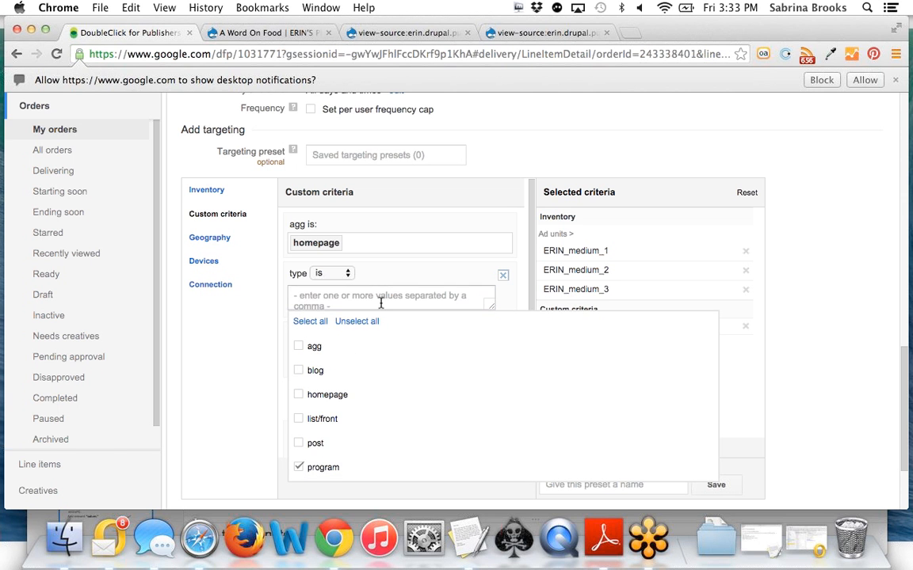
pyautogui.click(467, 279)
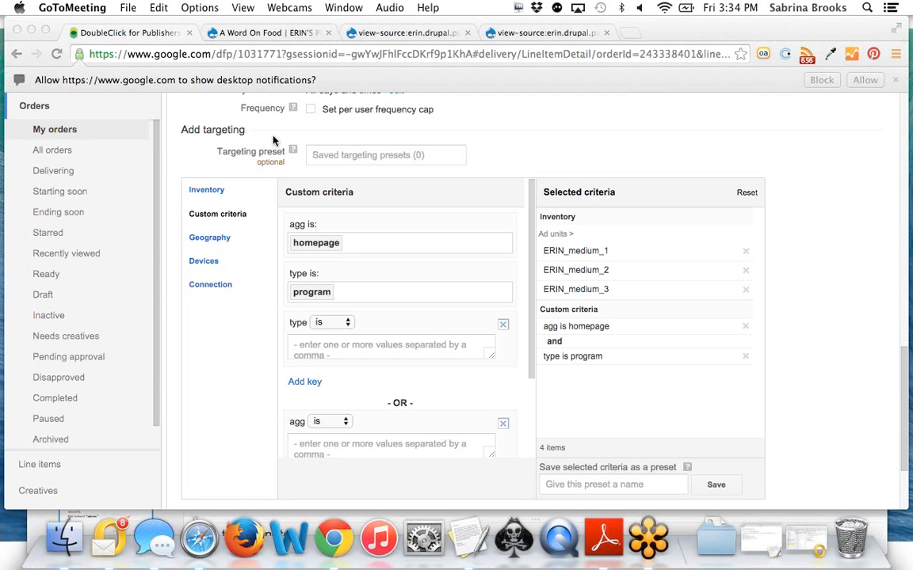
# Switch to the Google Slides deck in Safari, start presenting, and go back to the "How do I target my underwriting?" slide.
pyautogui.click(166, 36)
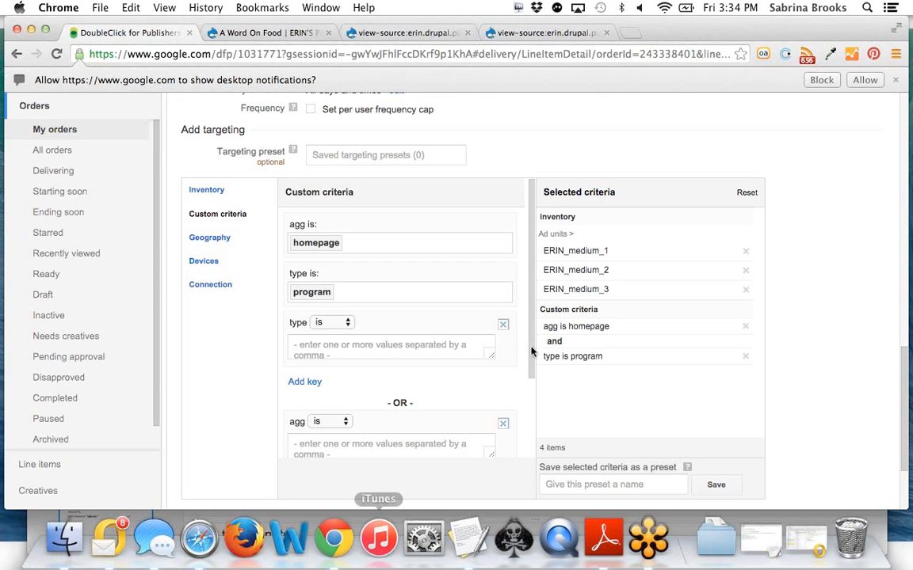
pyautogui.click(198, 546)
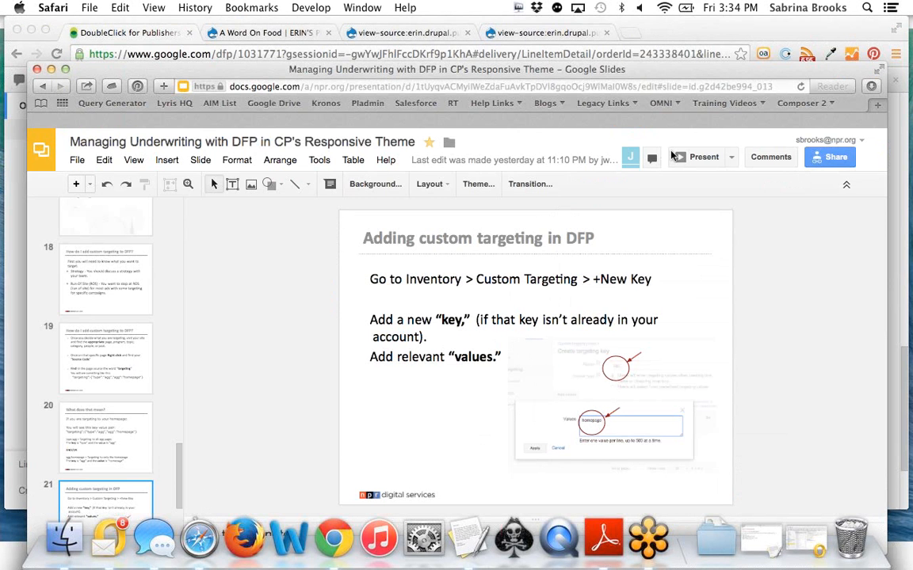
pyautogui.click(701, 158)
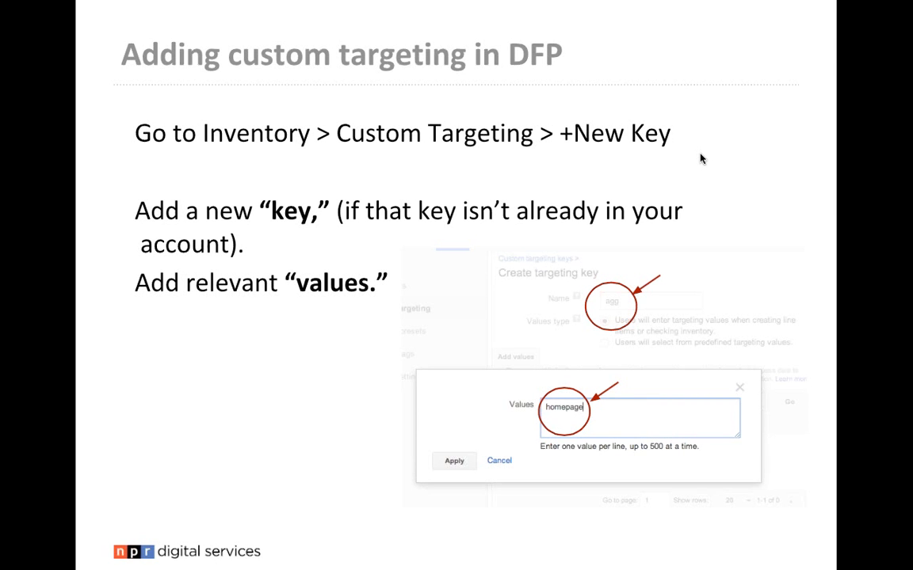
pyautogui.press('Right')
pyautogui.press('Left')
pyautogui.press('Left')
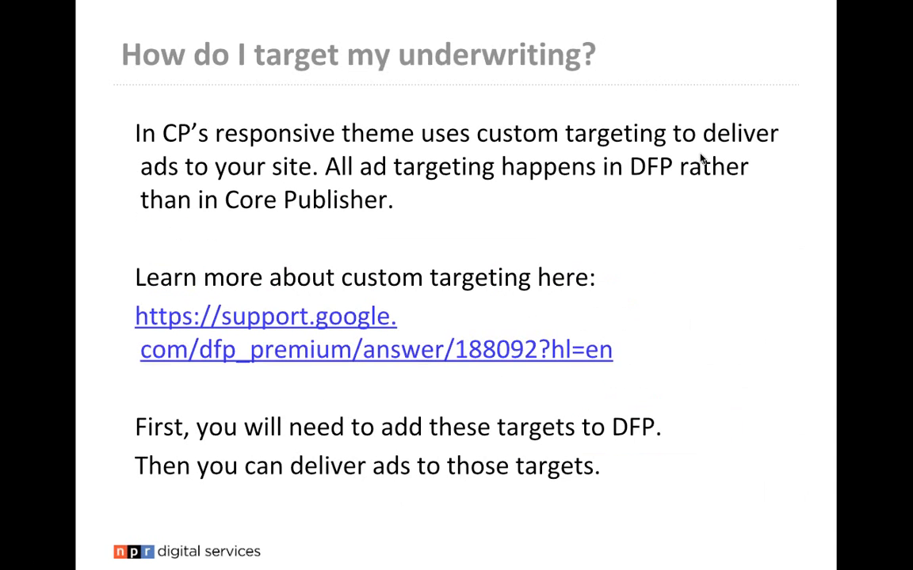
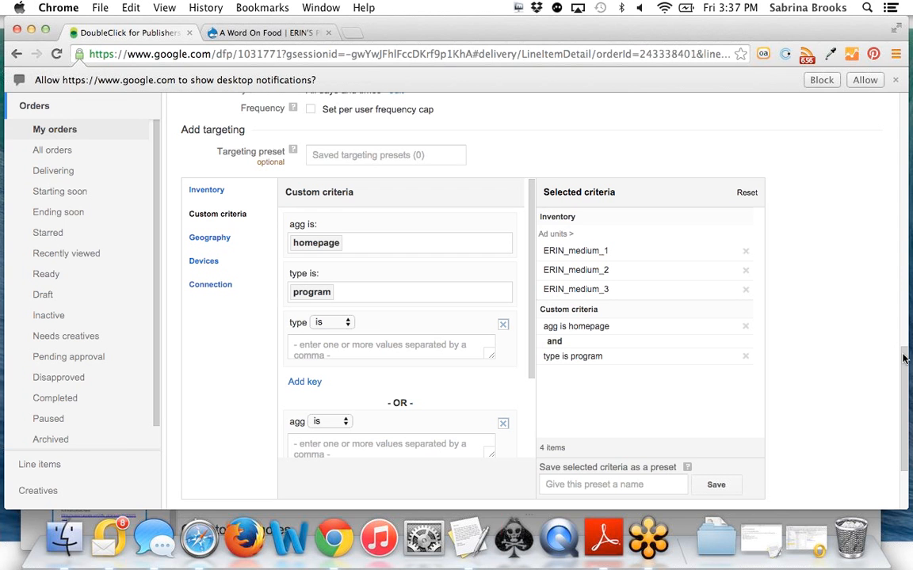
pyautogui.click(391, 357)
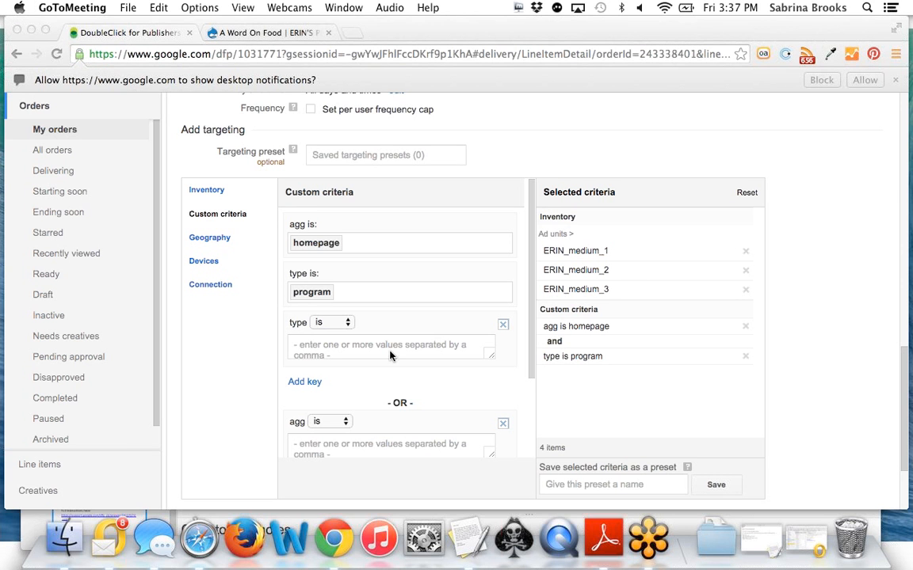